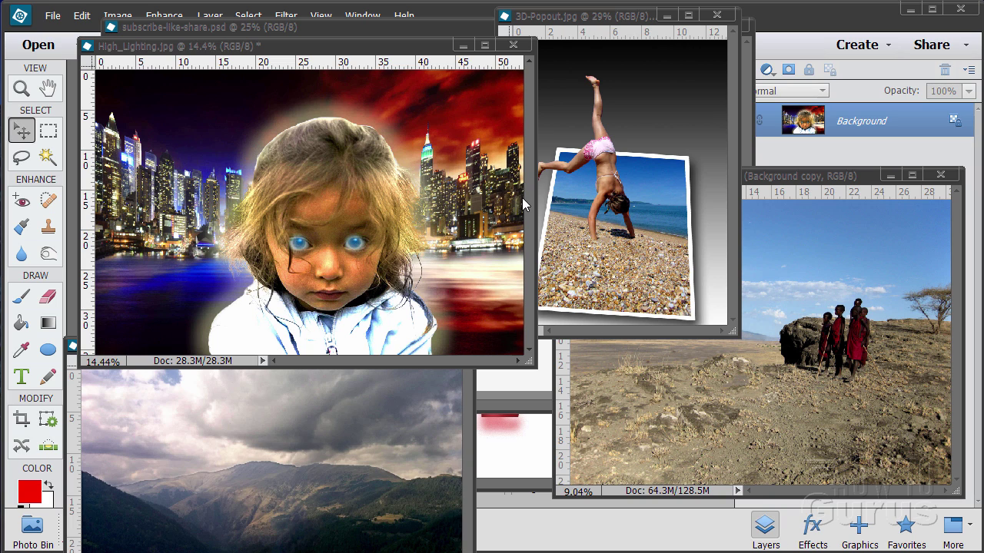
Minimize the High_Lighting, 3D-Popout, tanzania and mountains01 photos and close description.jpg
click(463, 44)
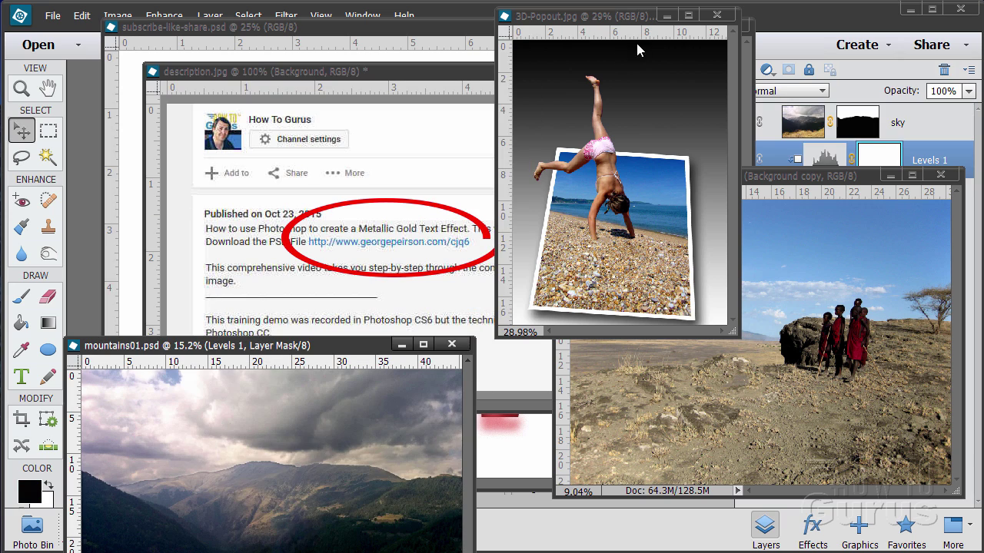
click(667, 15)
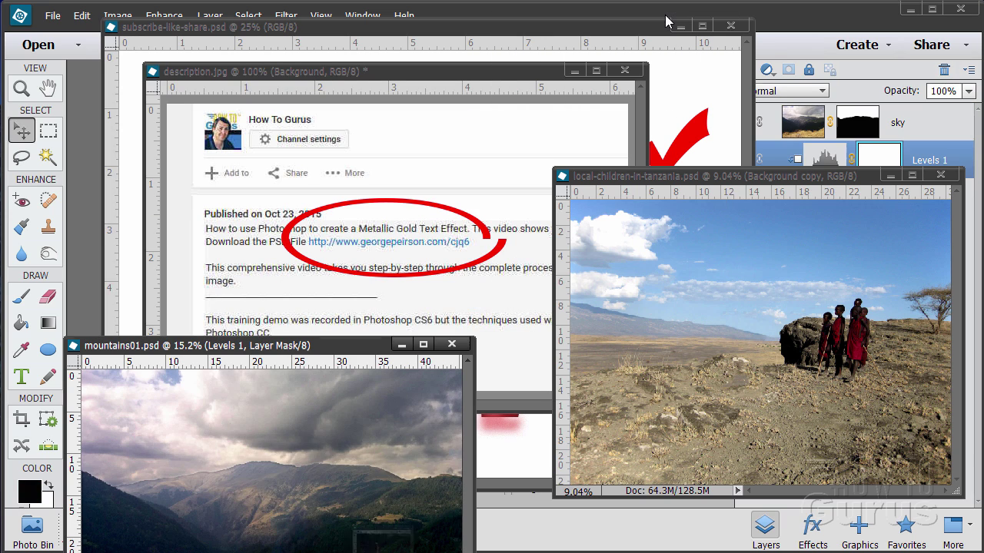
click(888, 177)
click(402, 345)
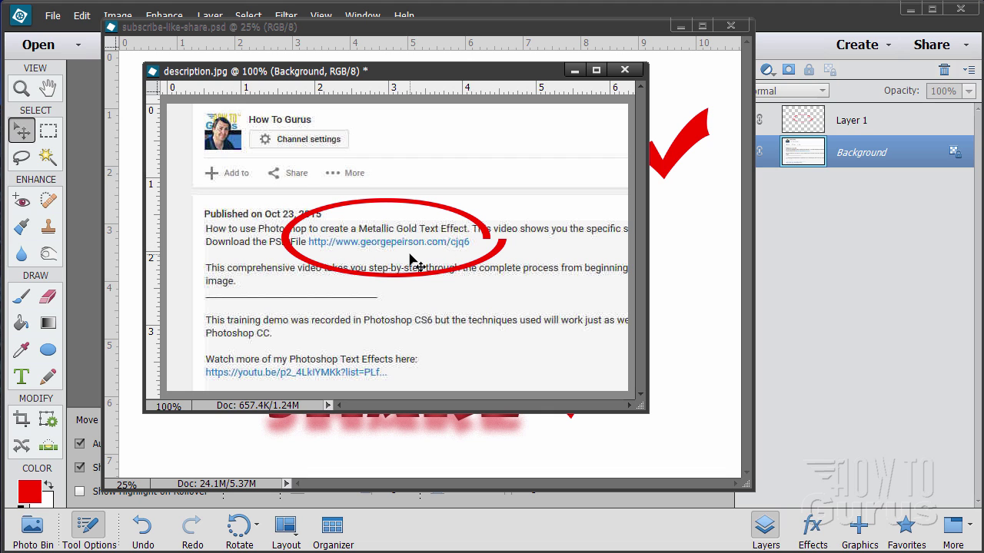
click(624, 70)
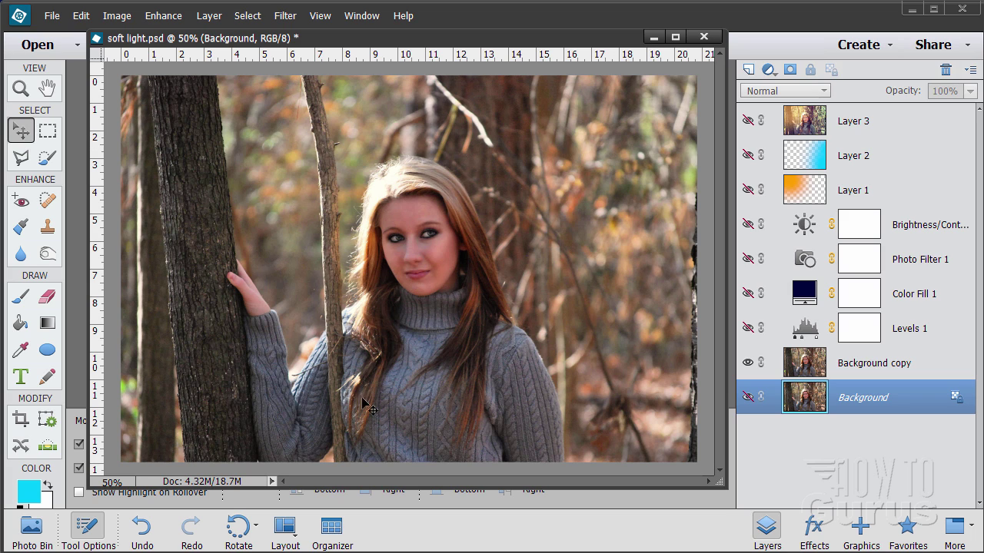
Show Layer 3 to preview the finished warm orange glow and cool right-side tint
click(747, 122)
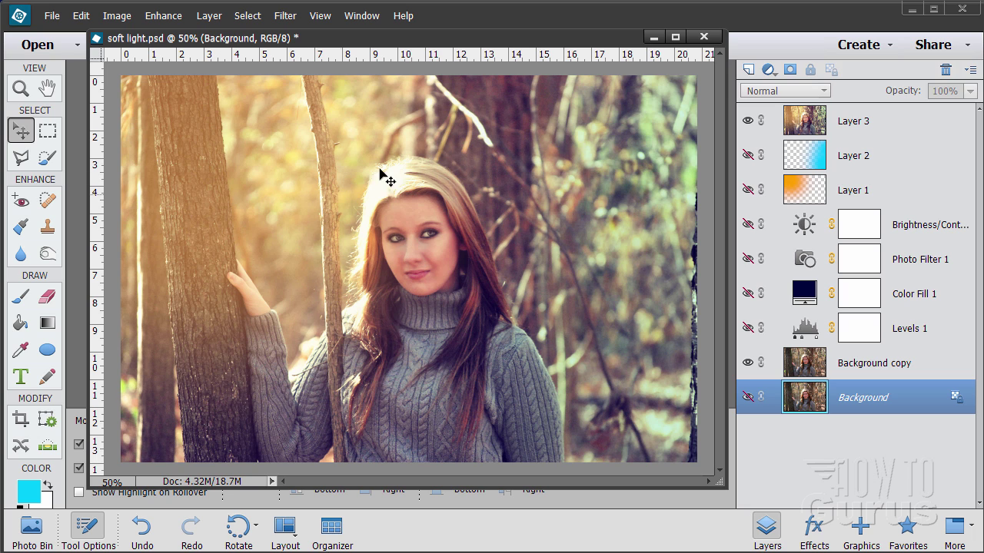
Delete the seven layers from Layer 3 through Levels 1, then select Background copy
click(747, 121)
click(882, 127)
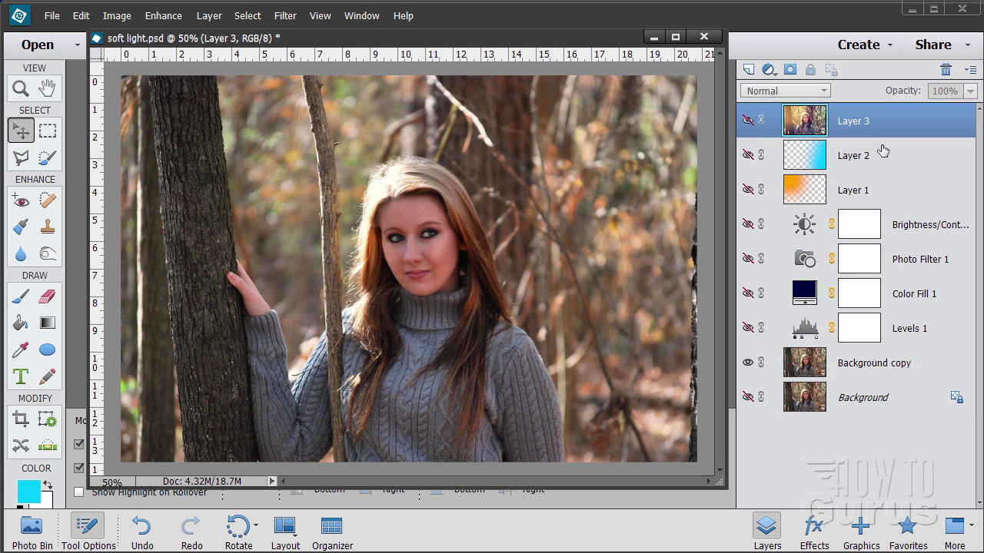
shift+click(890, 337)
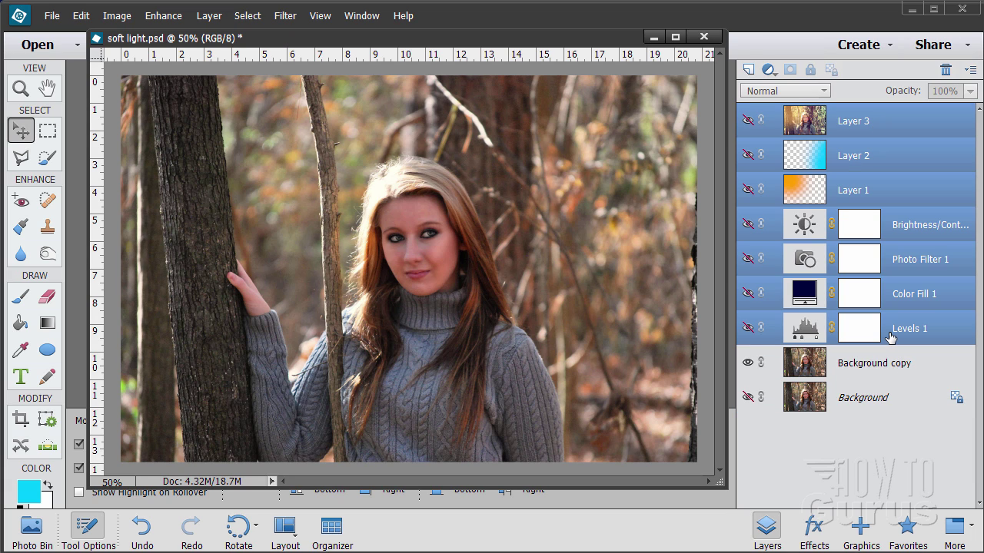
click(946, 70)
click(466, 221)
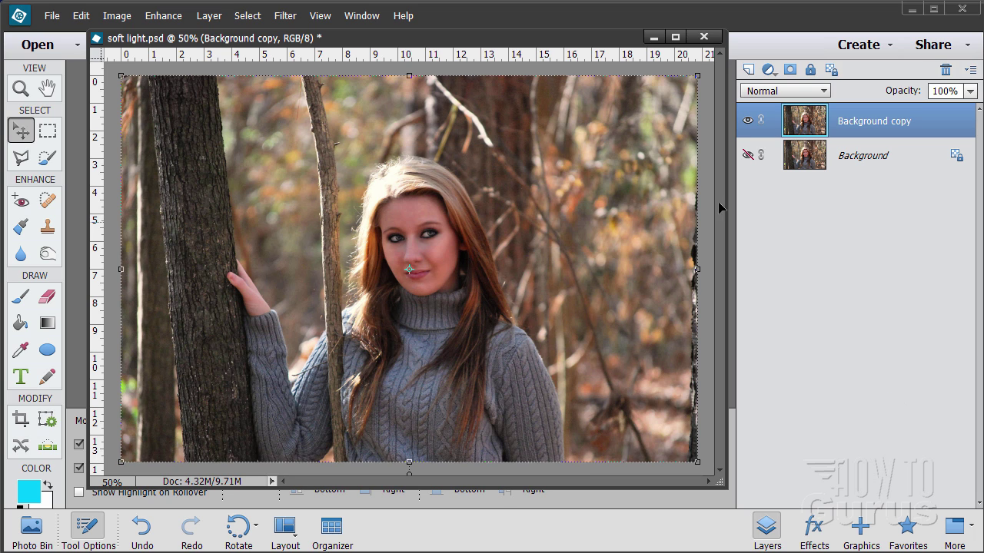
click(852, 170)
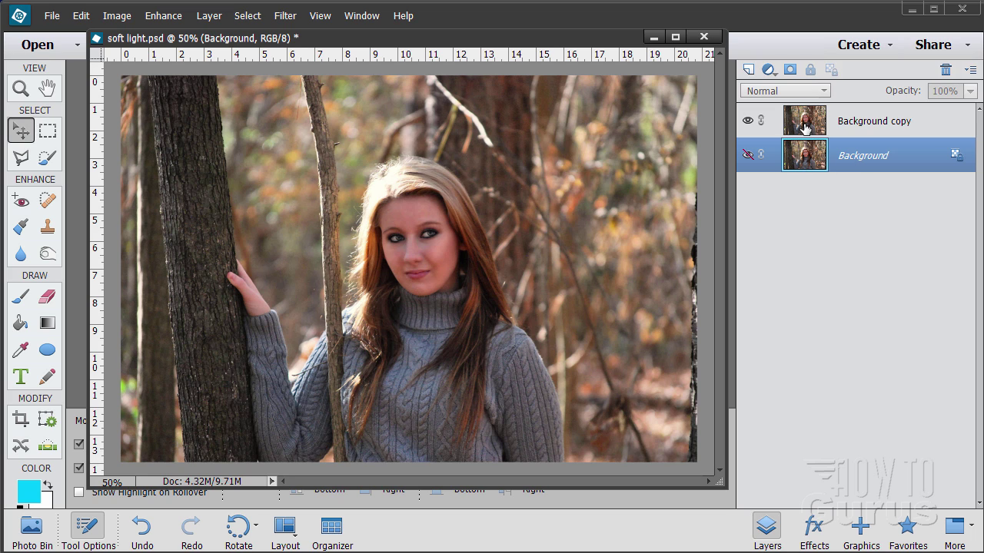
click(886, 127)
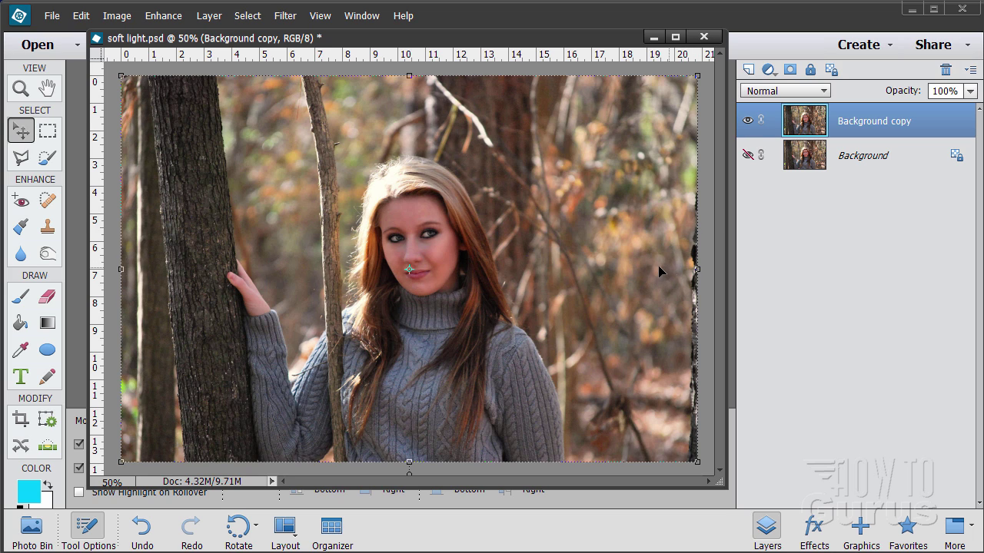
Clone Stamp nearby woodland over the dark strip down the photo's right edge
click(49, 229)
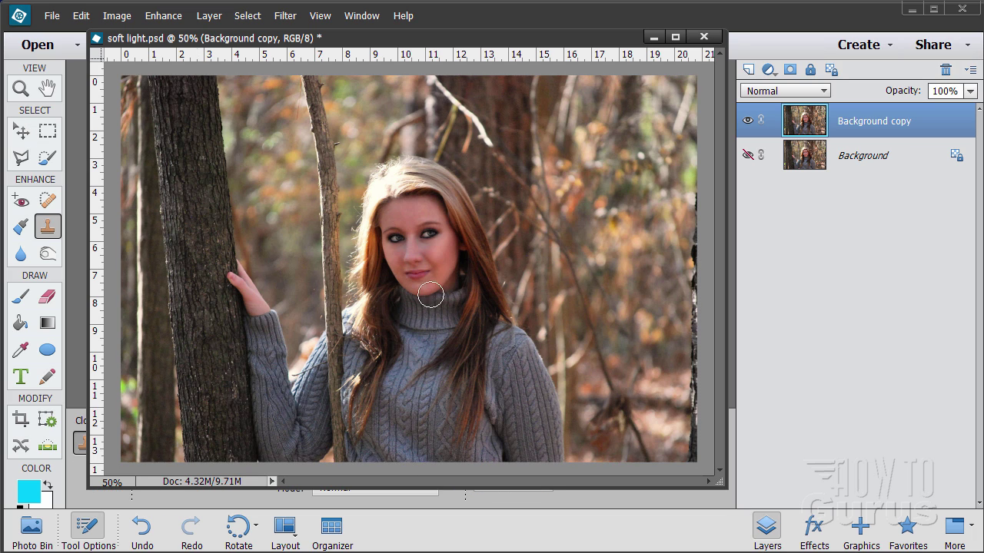
drag(367, 40, 740, 51)
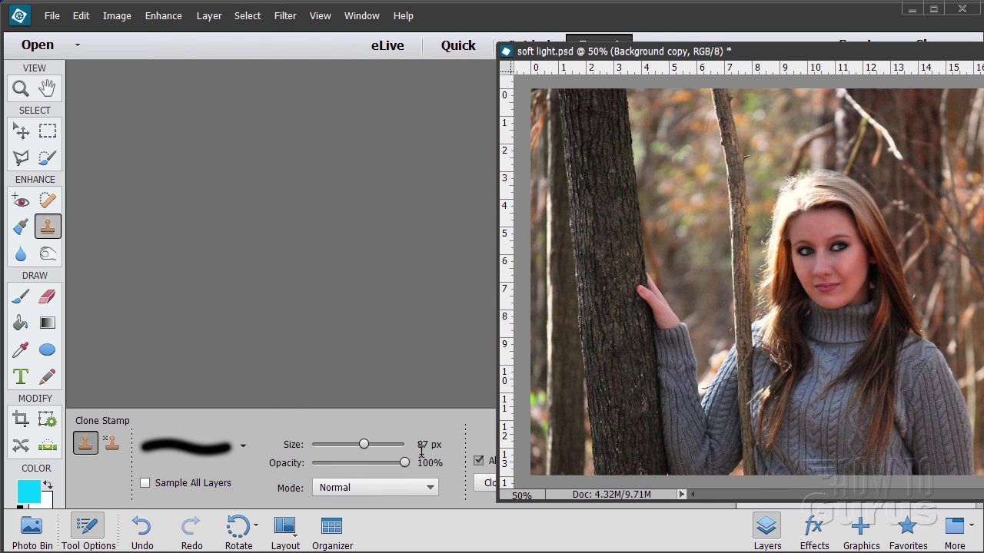
drag(773, 48, 359, 39)
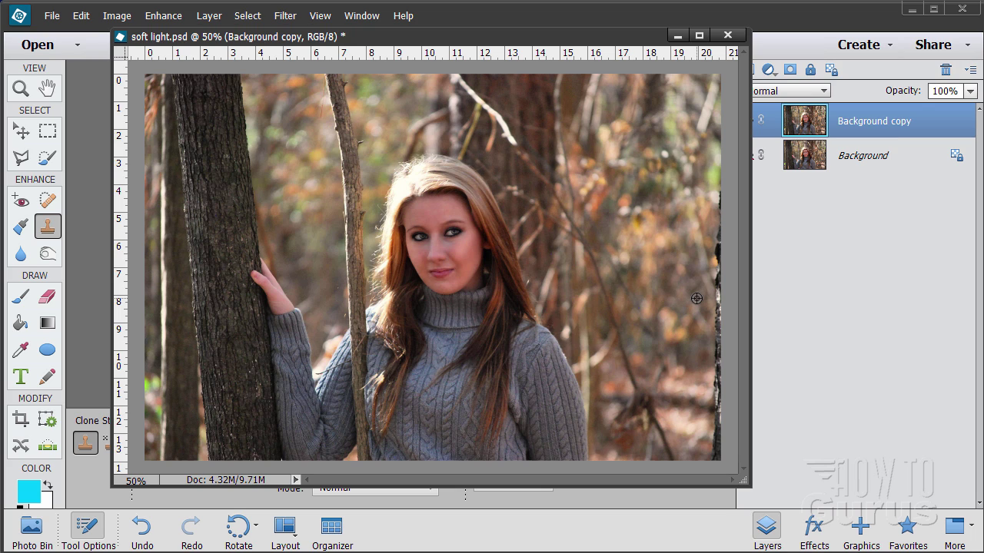
alt+click(696, 298)
drag(709, 292, 720, 196)
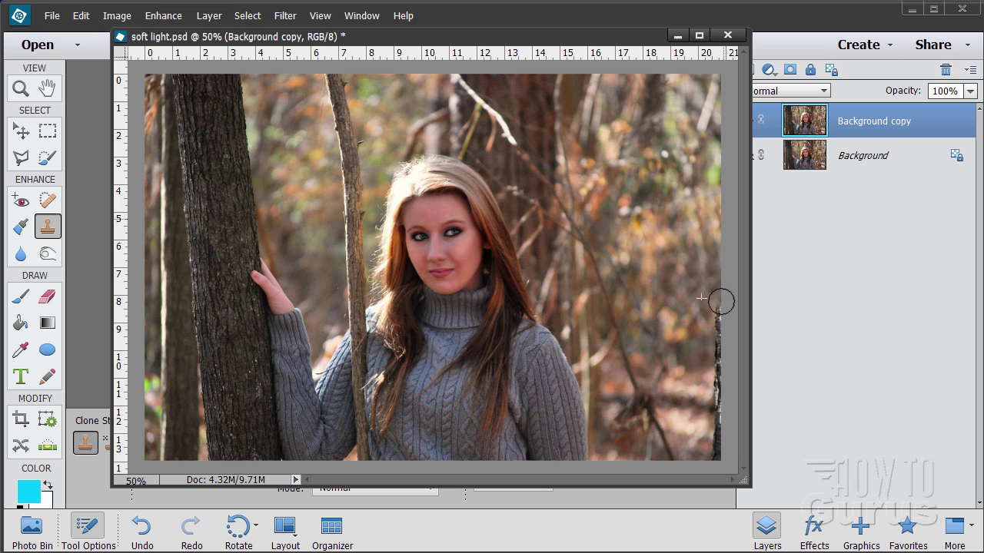
drag(721, 302, 712, 456)
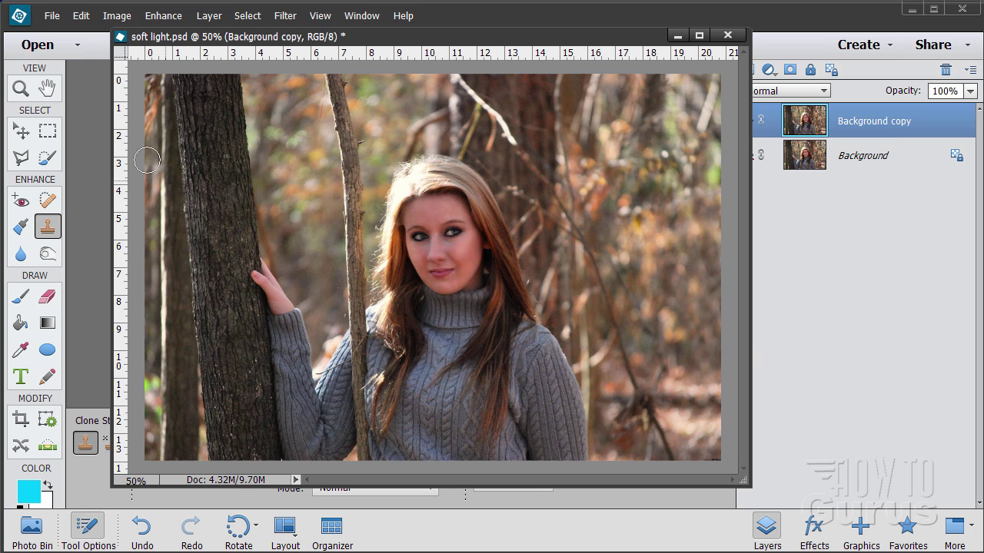
click(25, 129)
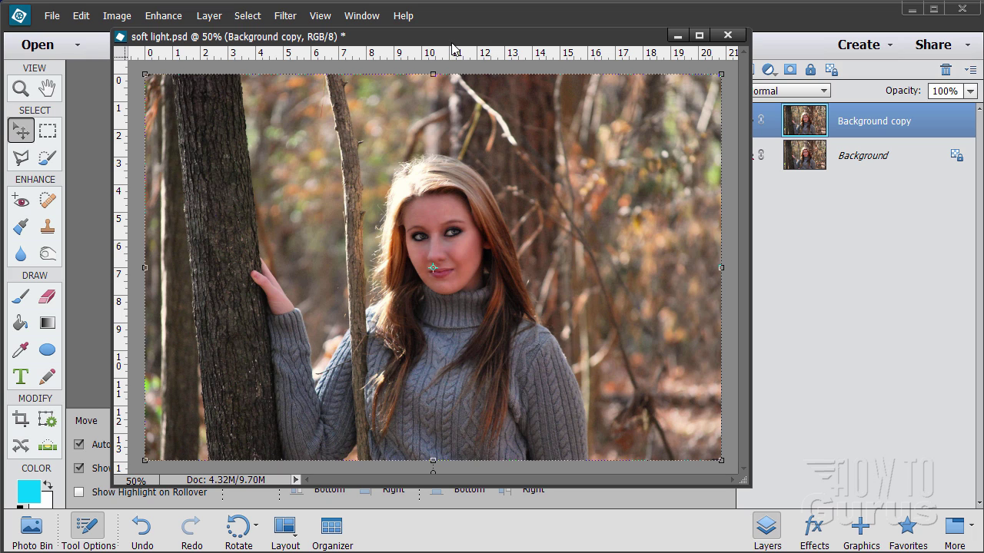
Add a Levels adjustment layer with input levels 9, 1.00 and 231
drag(452, 49, 441, 61)
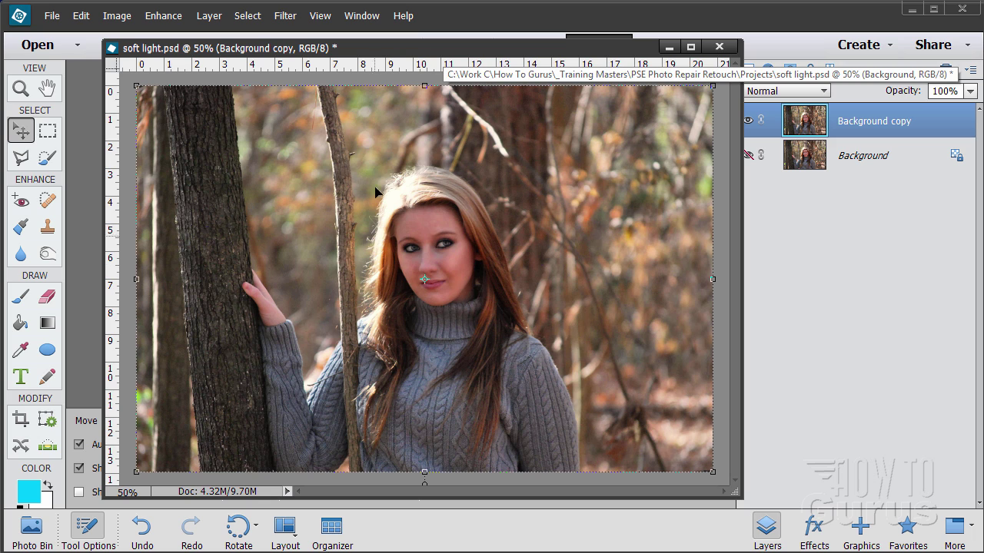
click(209, 16)
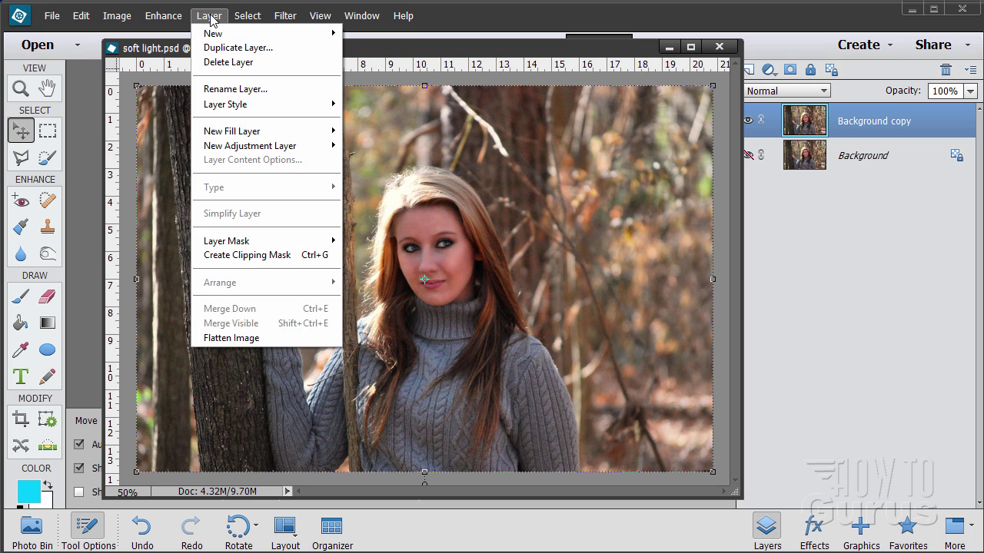
mouse_move(281, 150)
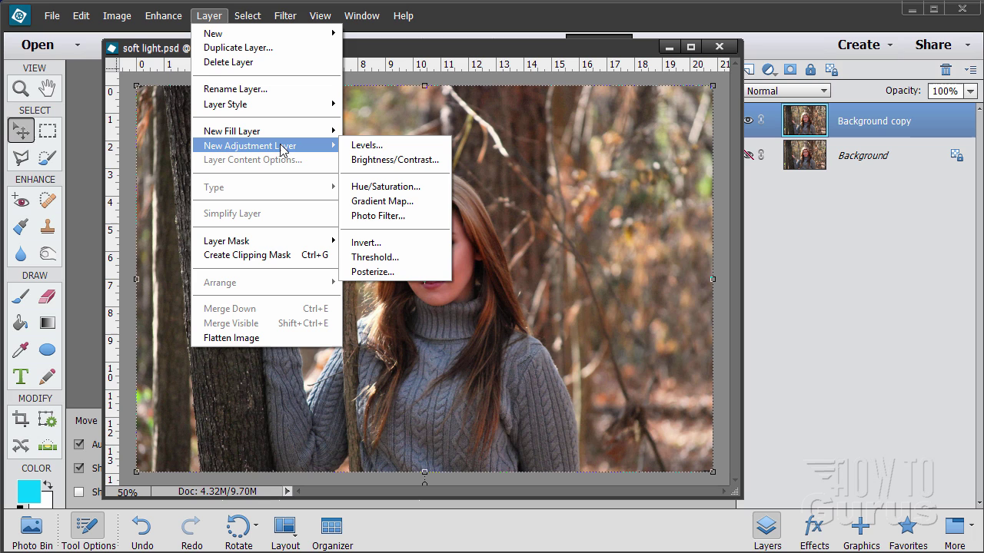
click(384, 146)
click(527, 274)
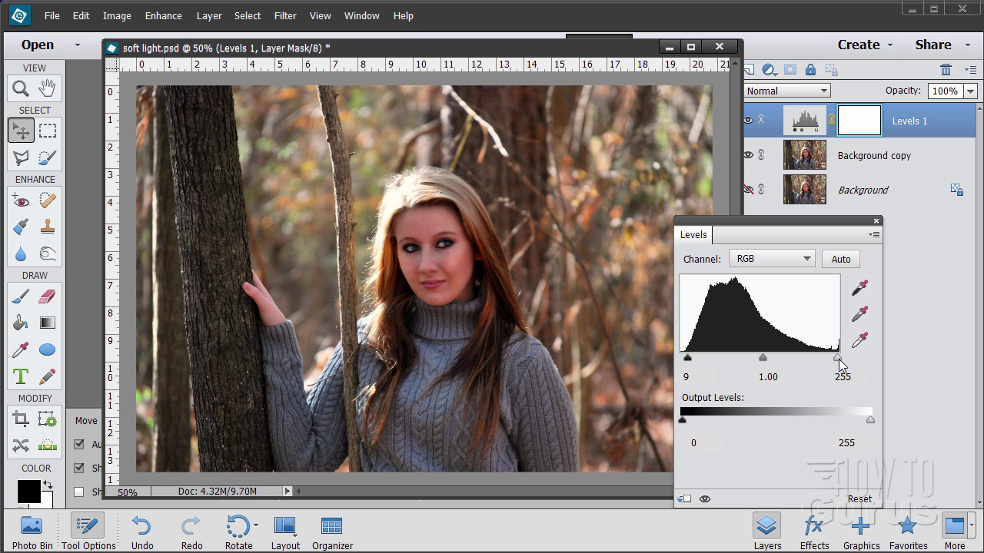
drag(839, 358, 824, 363)
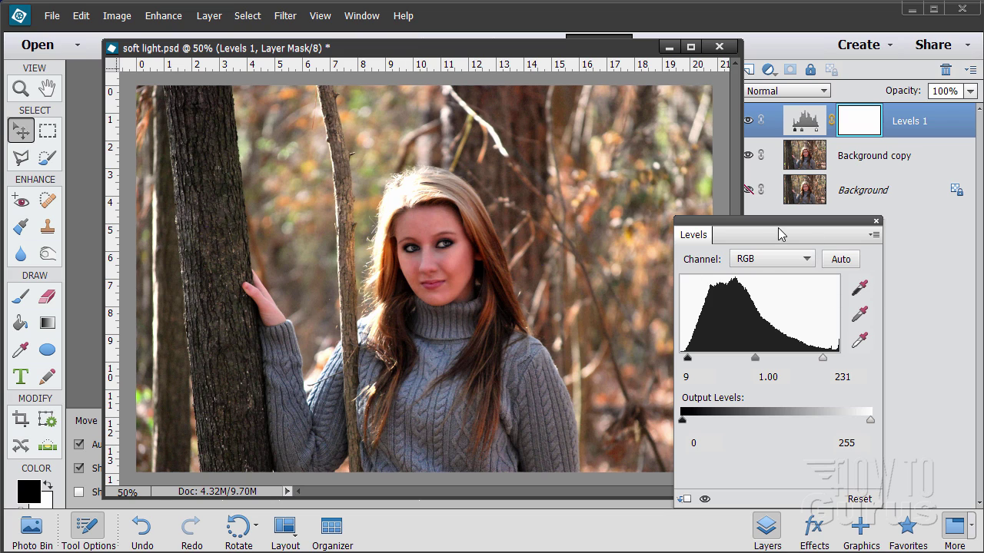
click(876, 221)
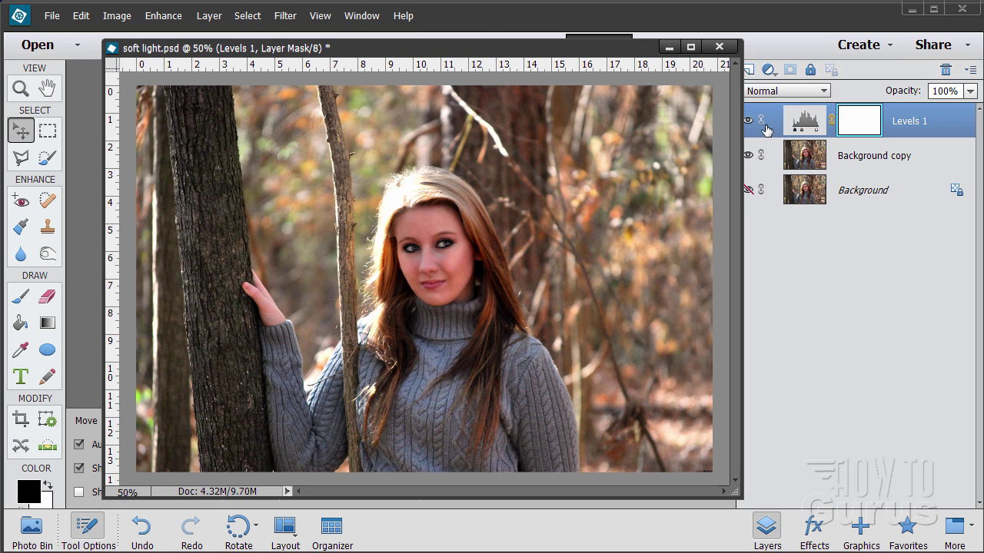
drag(613, 52, 594, 55)
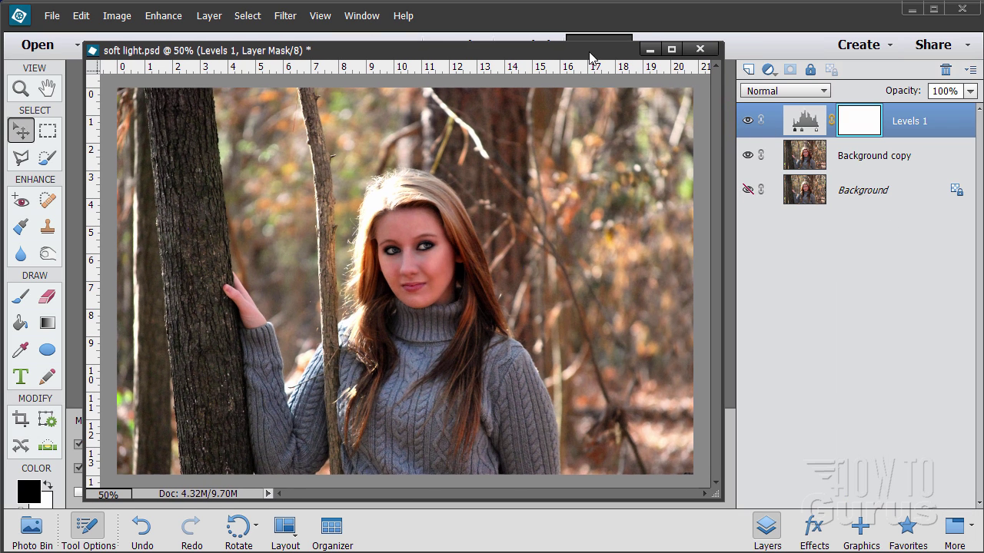
click(748, 122)
click(749, 122)
click(749, 122)
click(749, 121)
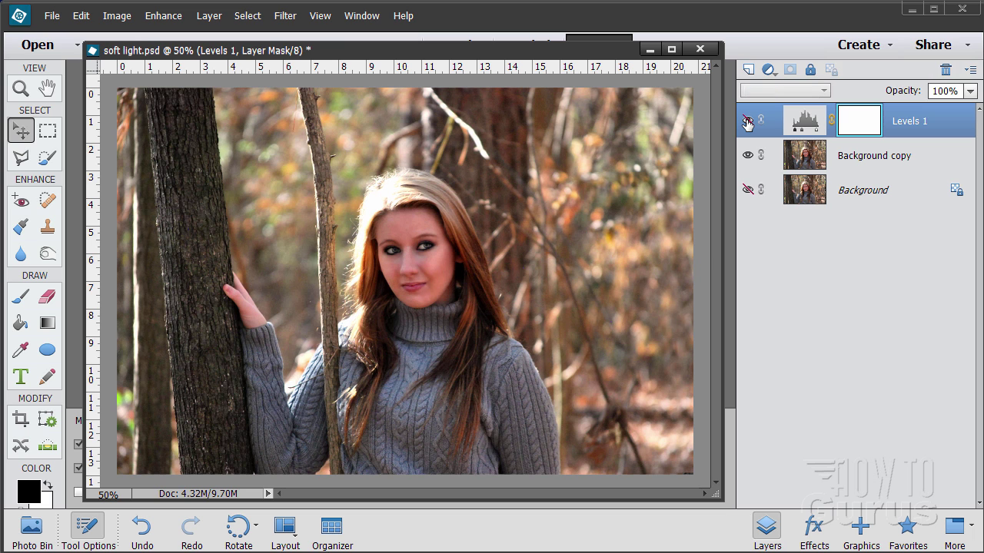
click(749, 121)
click(749, 122)
click(748, 121)
click(747, 121)
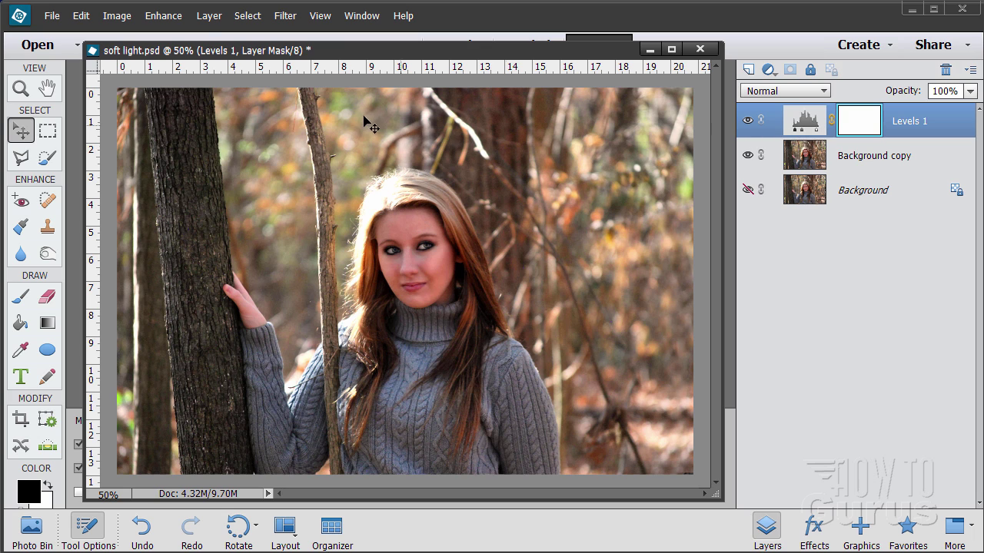
Add a solid Color Fill layer set to dark navy #000039
click(208, 16)
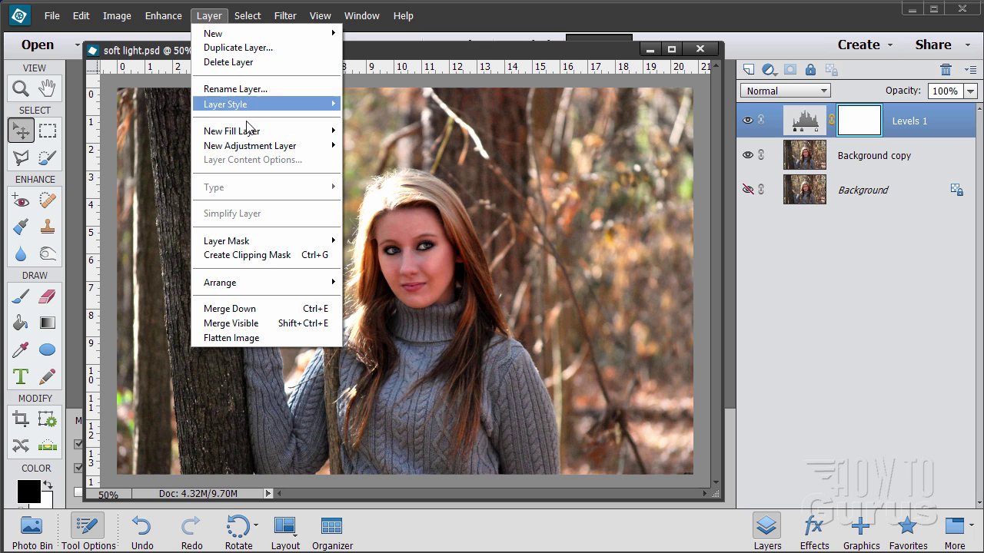
mouse_move(251, 134)
click(382, 135)
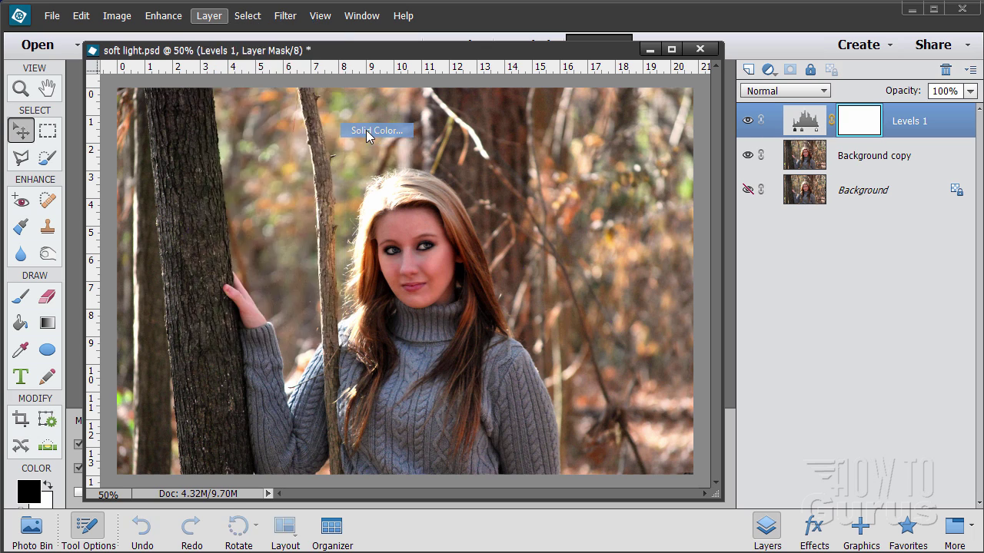
click(540, 273)
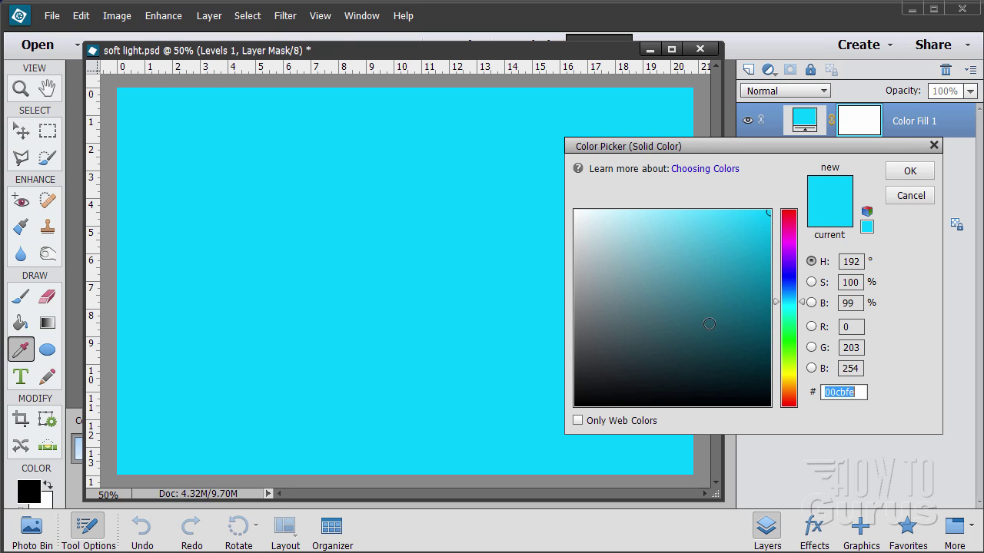
drag(801, 302, 800, 297)
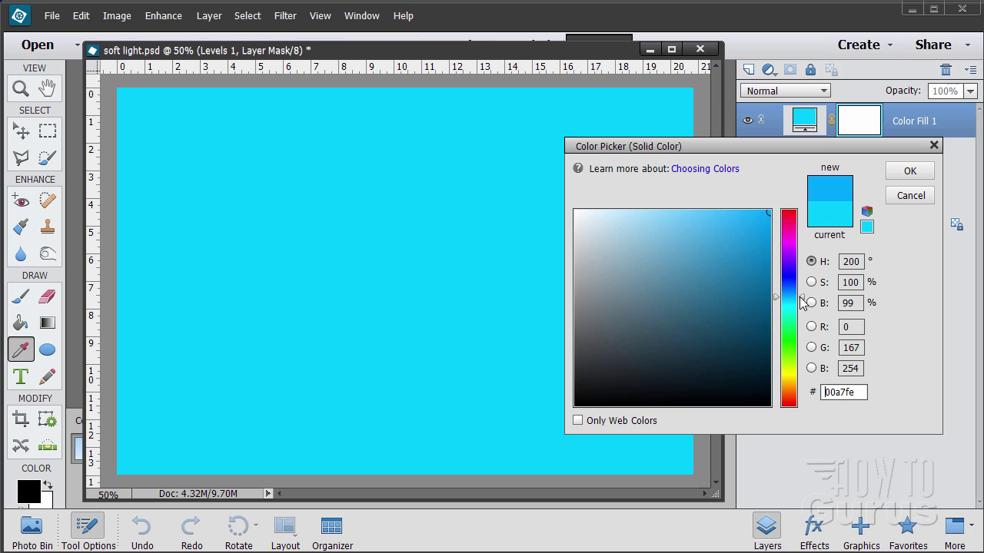
drag(707, 370, 678, 377)
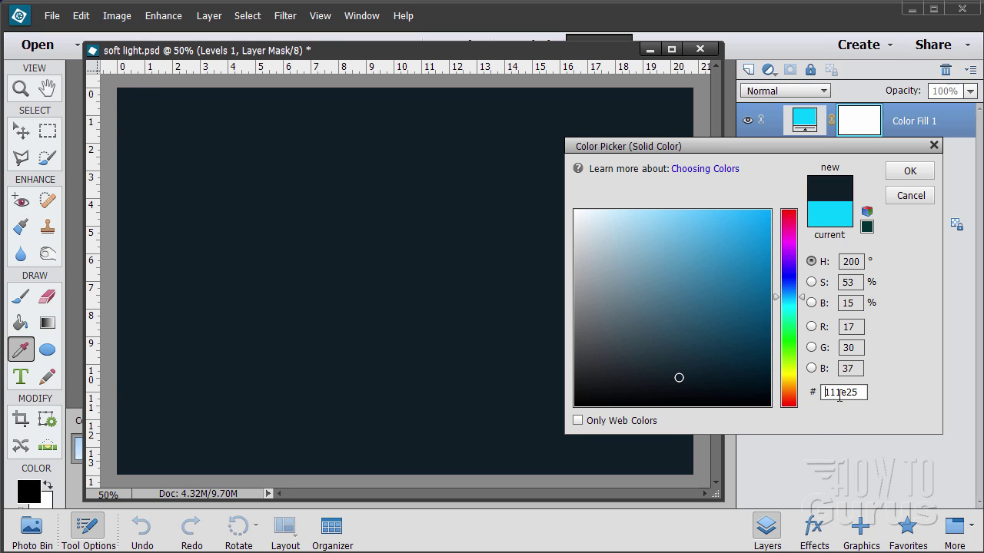
drag(858, 394, 803, 398)
text(0000)
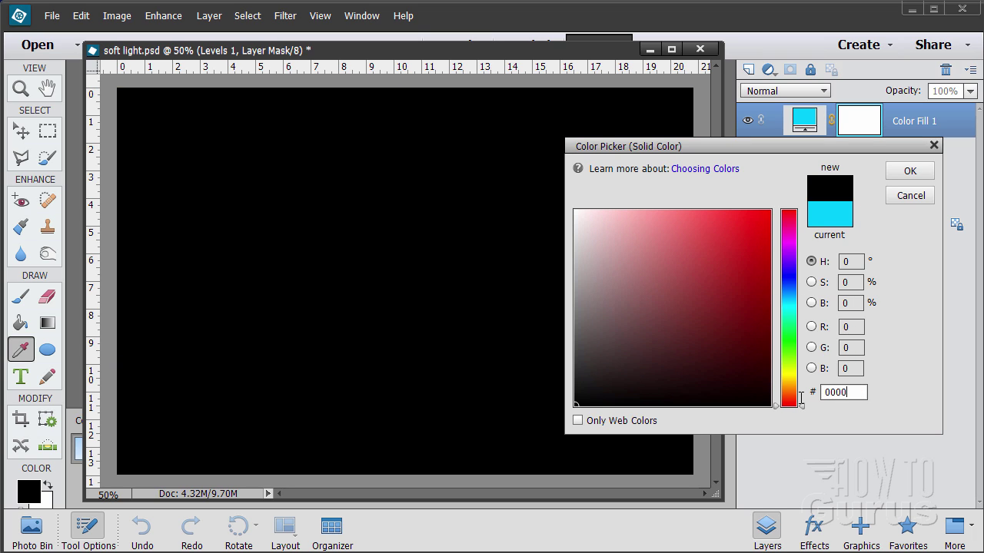
text(39)
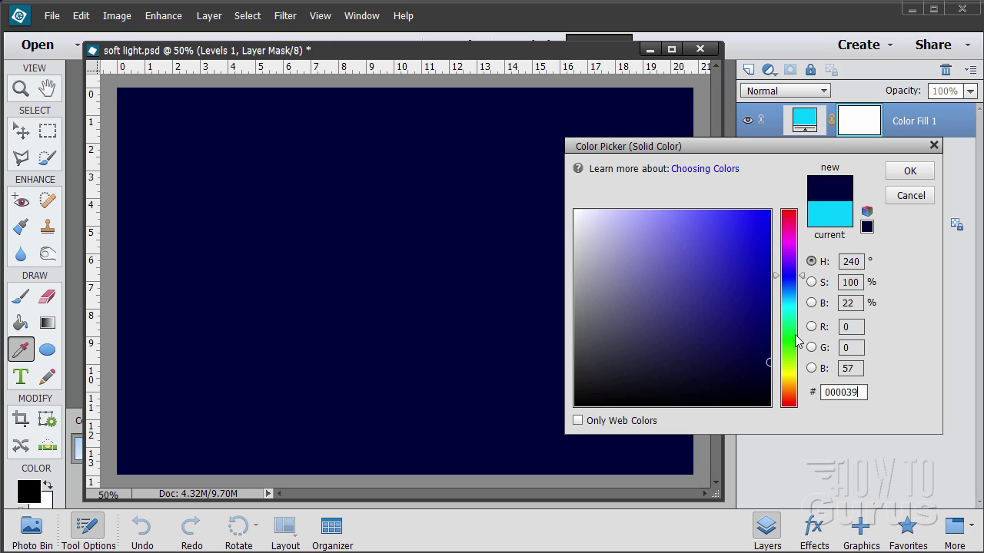
click(909, 172)
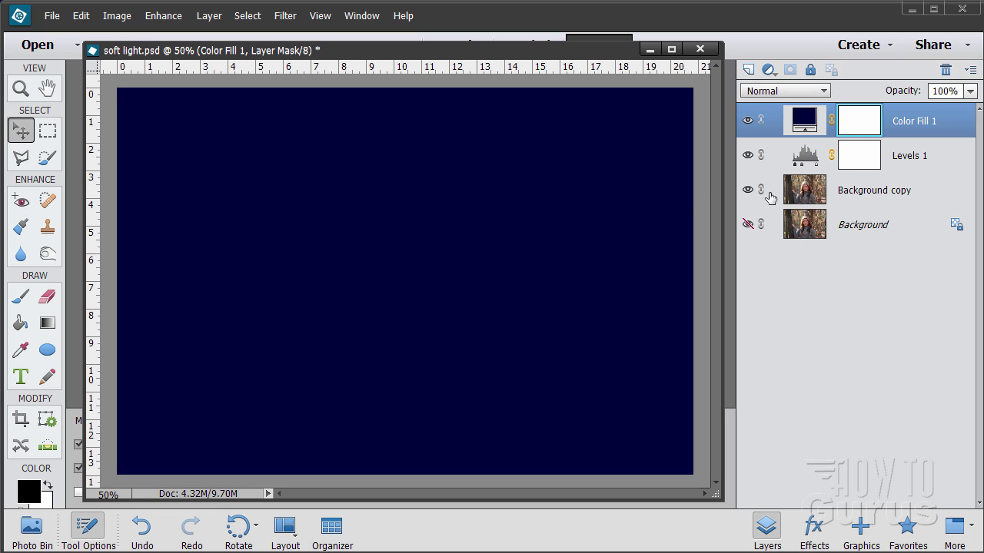
Set Color Fill 1 to Exclusion blend mode and toggle it to compare before and after
click(789, 92)
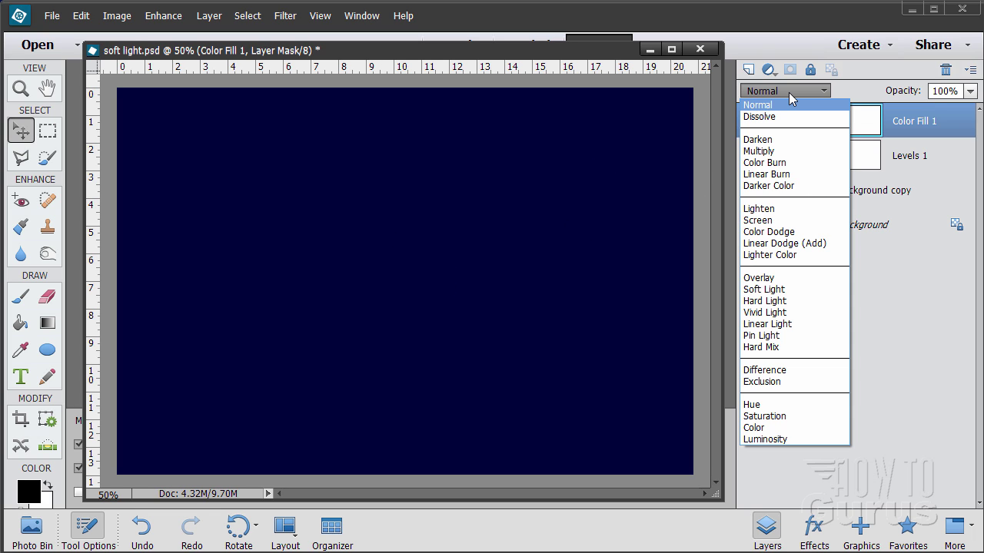
click(767, 382)
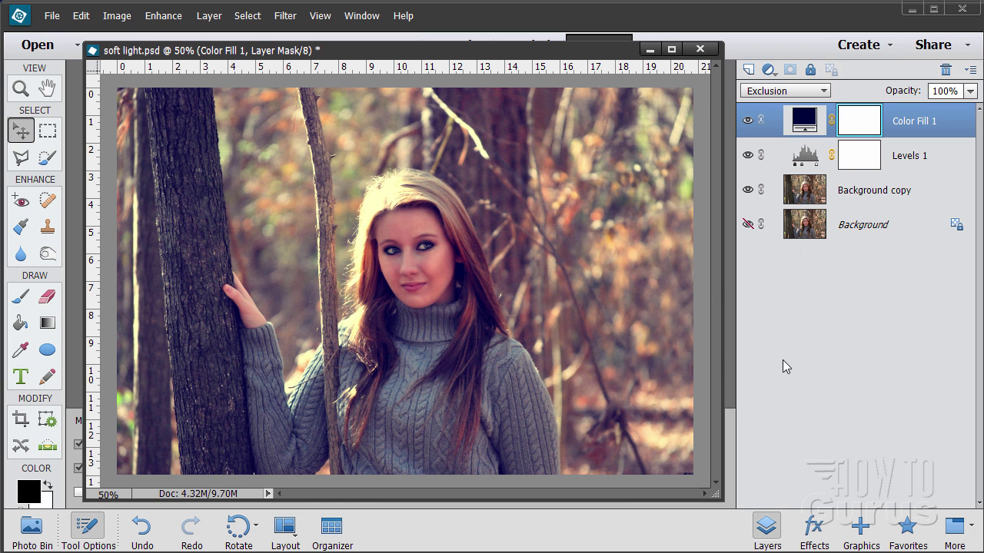
click(747, 123)
click(747, 123)
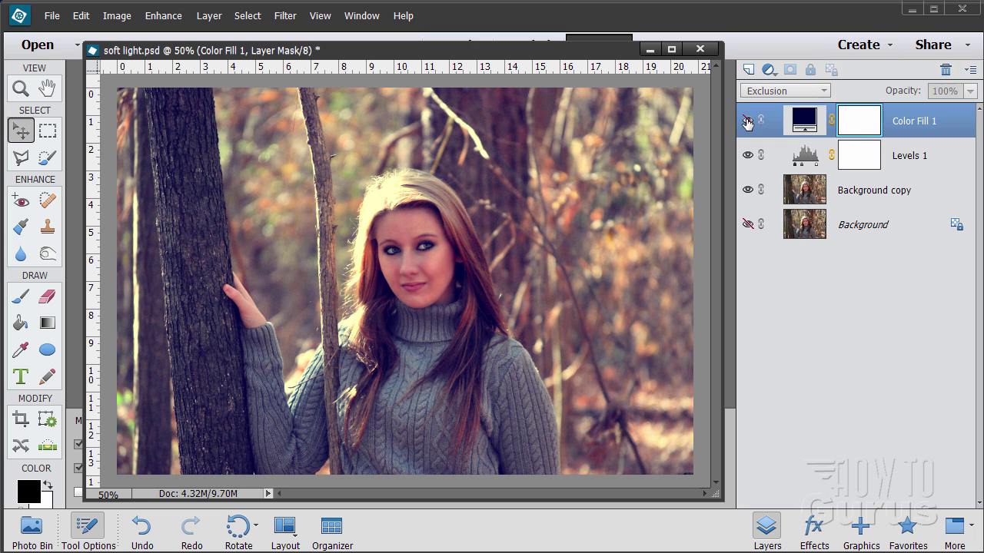
click(747, 123)
click(747, 123)
click(748, 123)
click(747, 123)
click(748, 123)
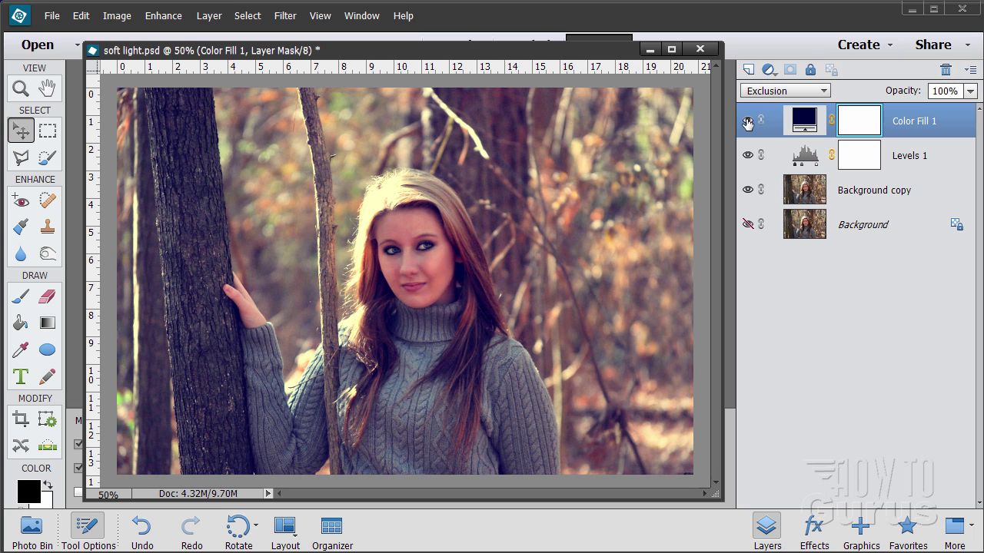
click(747, 123)
click(747, 123)
click(747, 123)
click(747, 123)
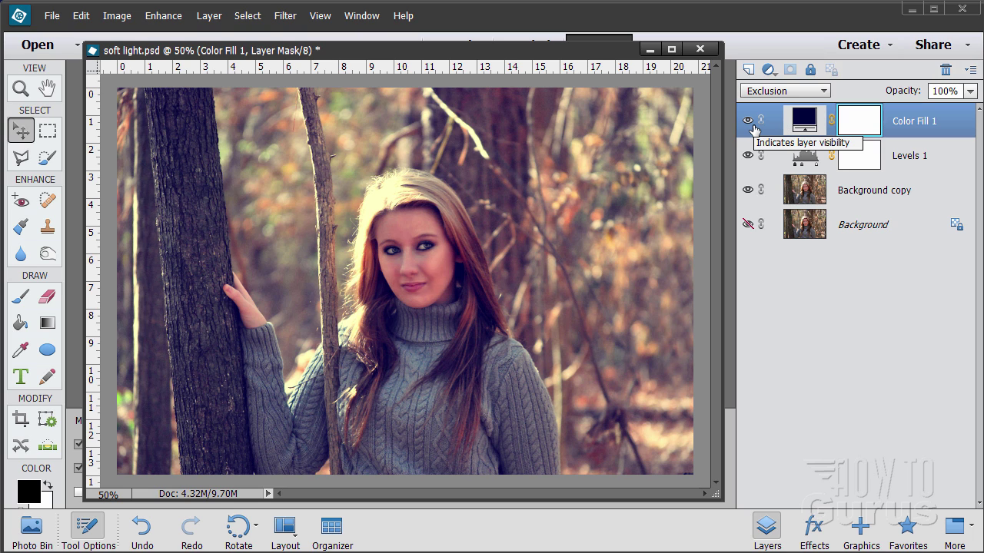
Add a Photo Filter adjustment layer using Warming Filter (85) at 25% density
click(209, 15)
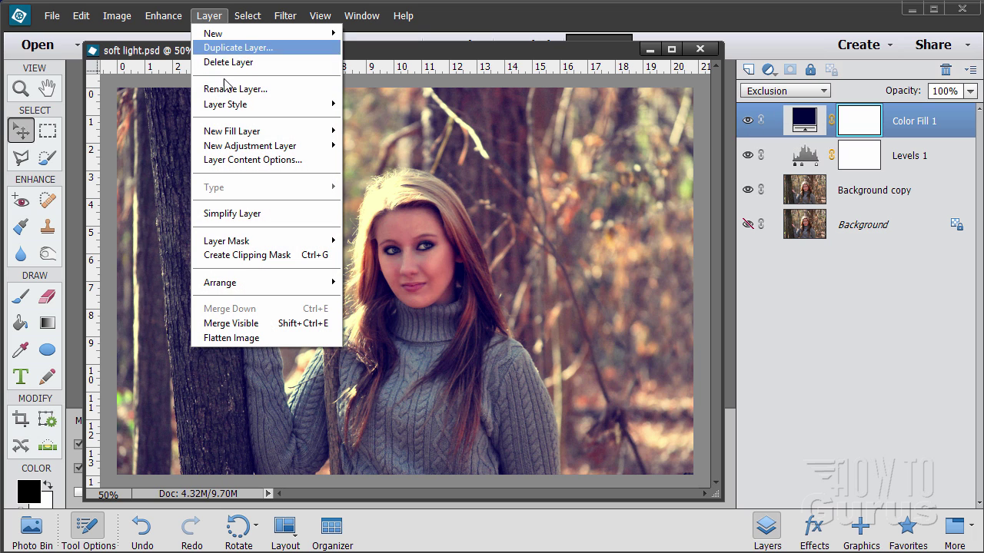
mouse_move(252, 151)
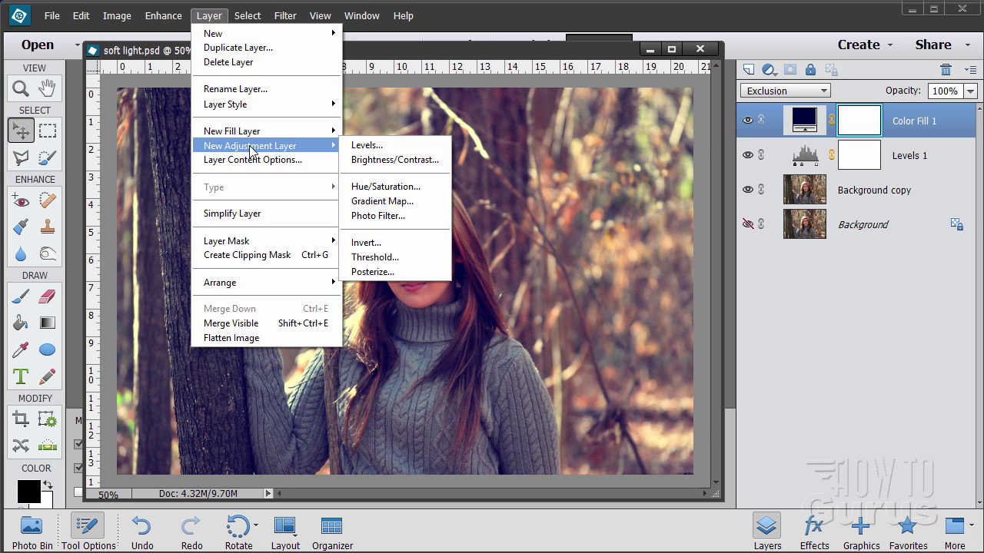
click(376, 216)
click(543, 274)
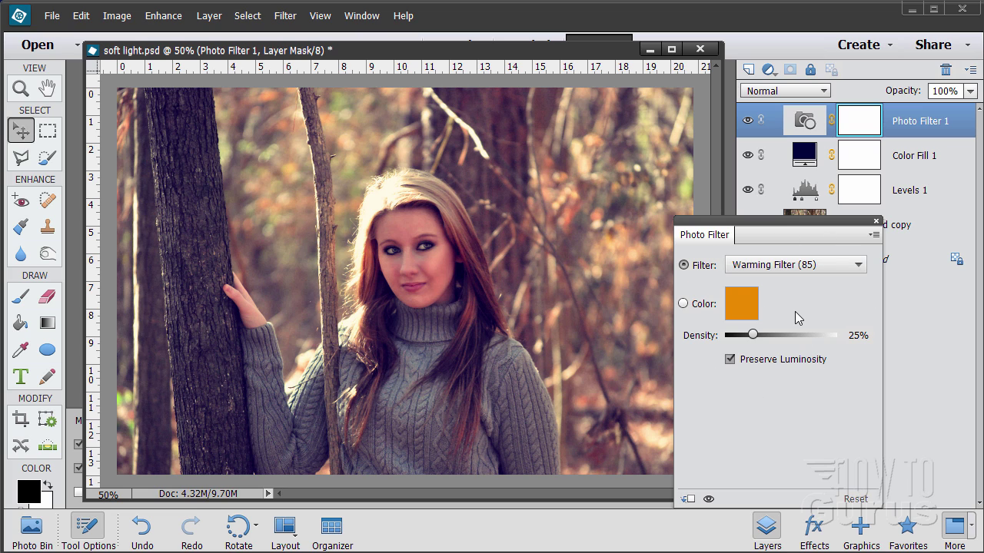
click(875, 222)
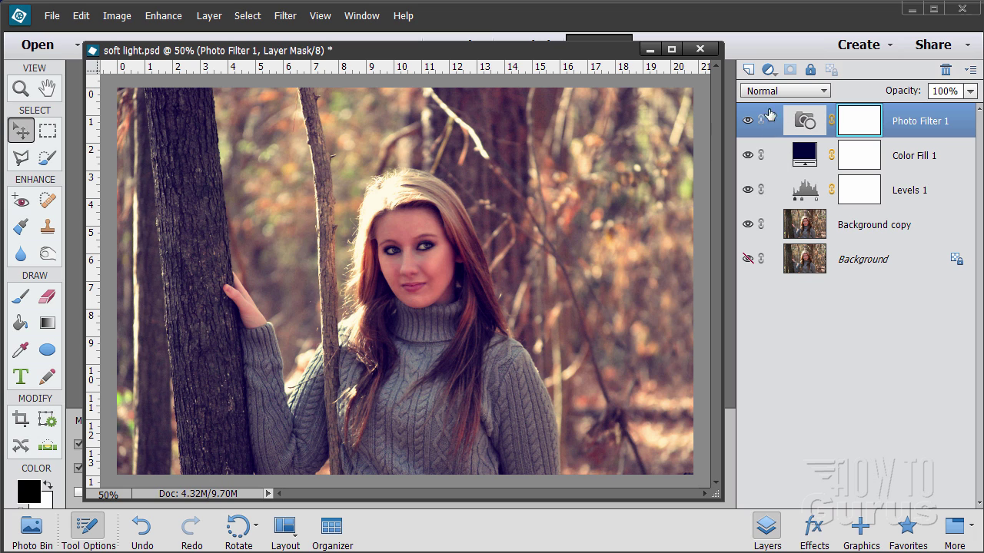
Add a Brightness/Contrast adjustment layer with Brightness 21 and Contrast 22
click(209, 16)
mouse_move(255, 146)
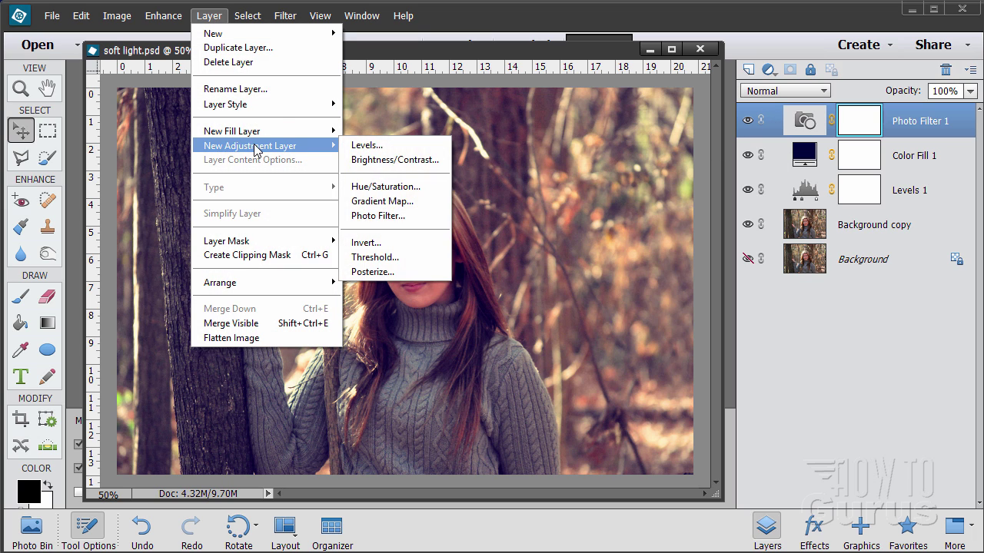
click(396, 159)
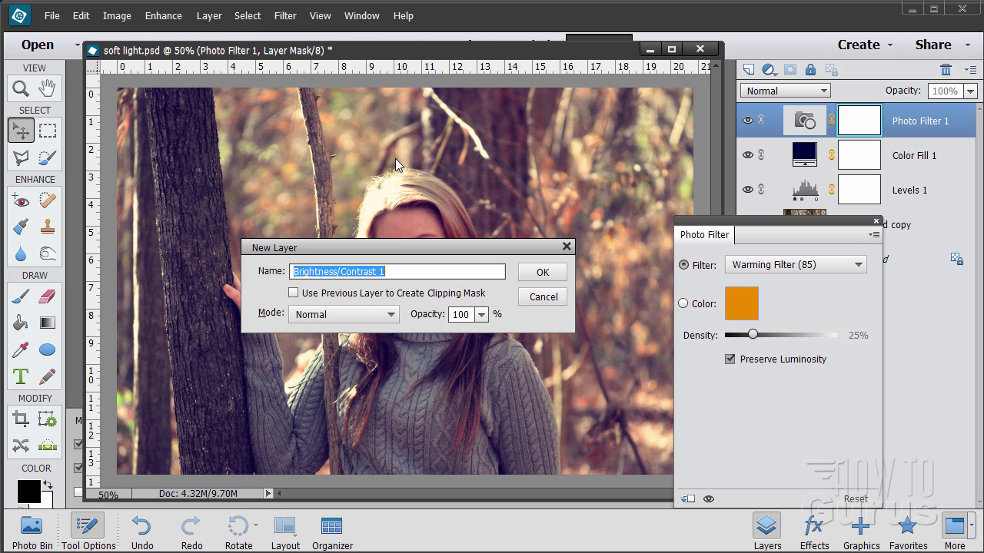
click(540, 274)
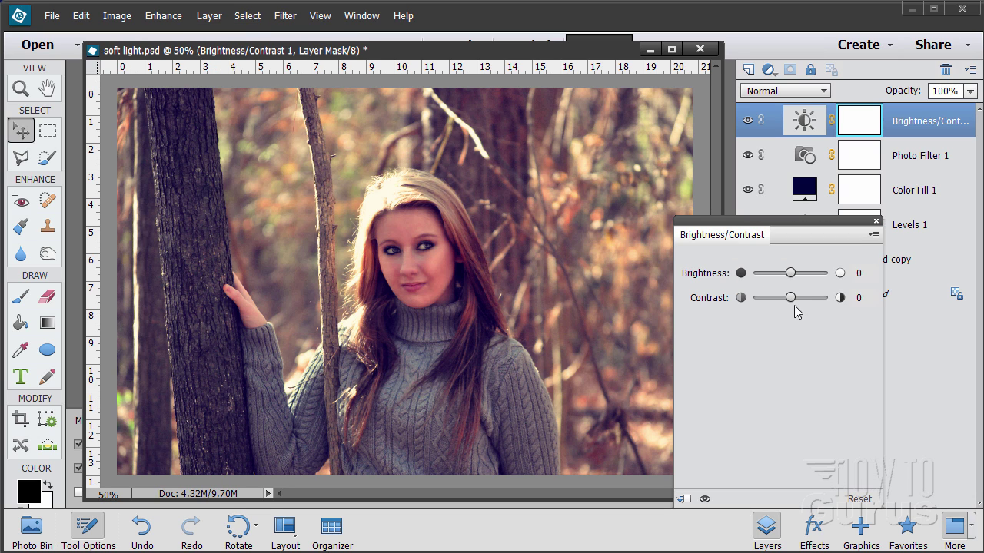
mouse_move(790, 273)
mouse_down()
mouse_move(803, 274)
mouse_move(797, 302)
mouse_move(793, 273)
mouse_up()
drag(857, 275, 871, 275)
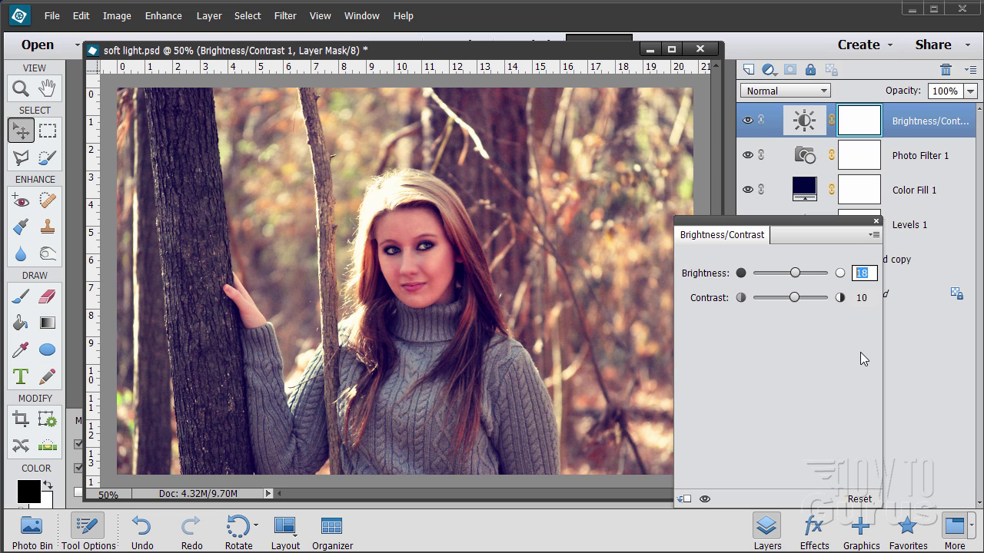
text(21)
key(Tab)
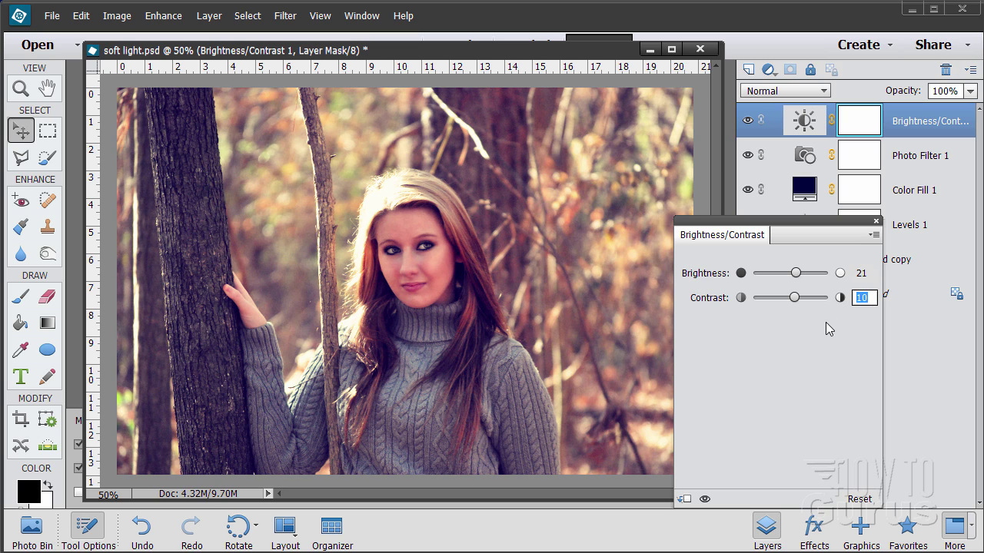
text(22)
click(877, 224)
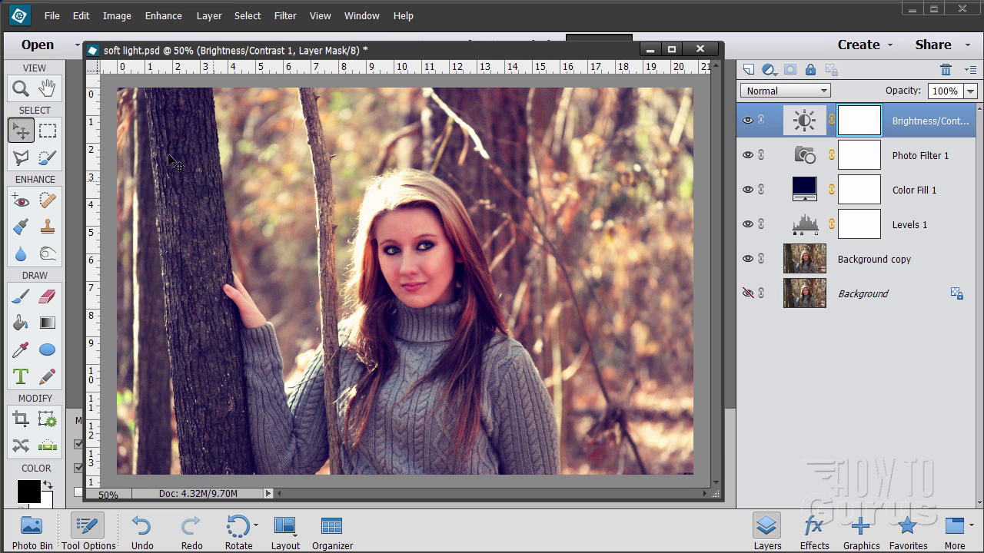
Zoom out to 33.3% and add a new empty Layer 1 at the top of the stack
click(22, 89)
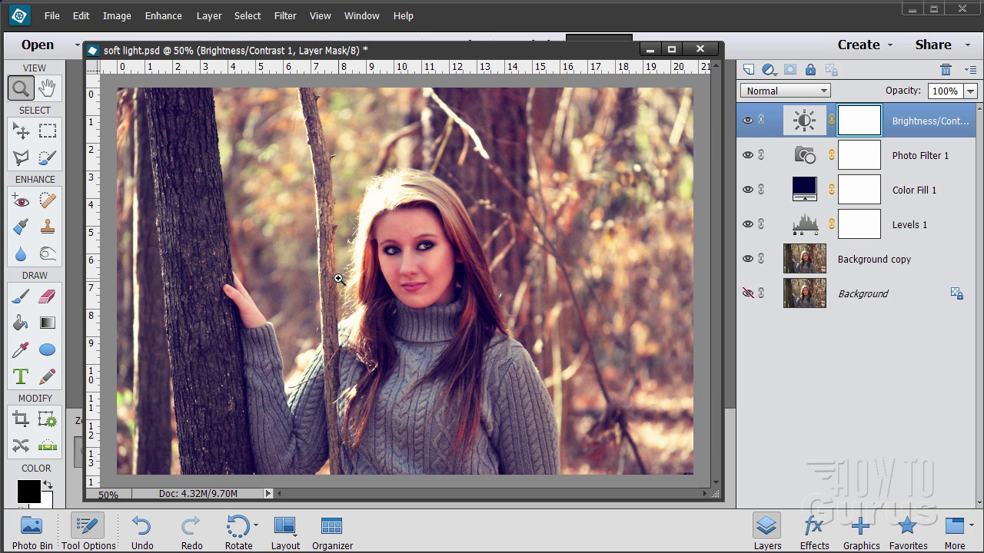
alt+click(429, 291)
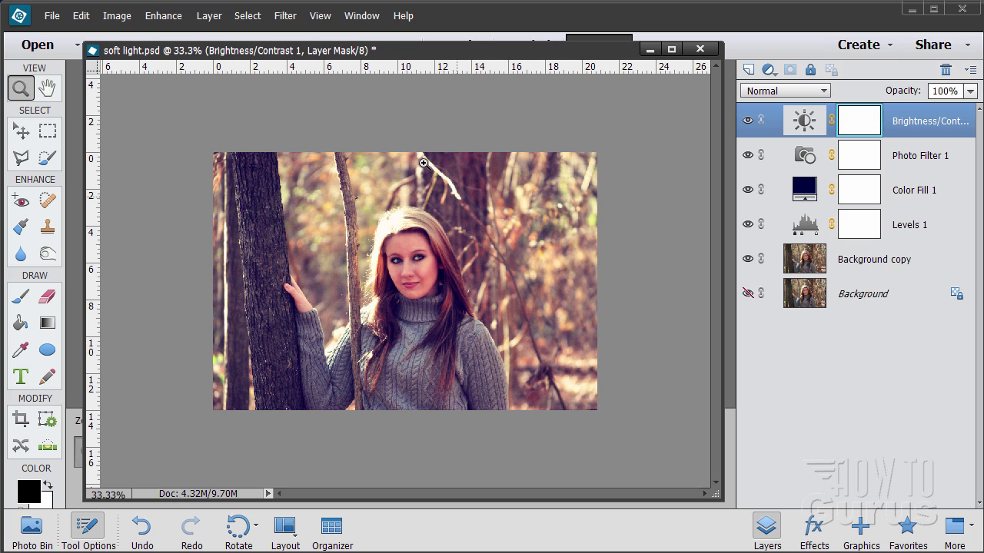
click(28, 135)
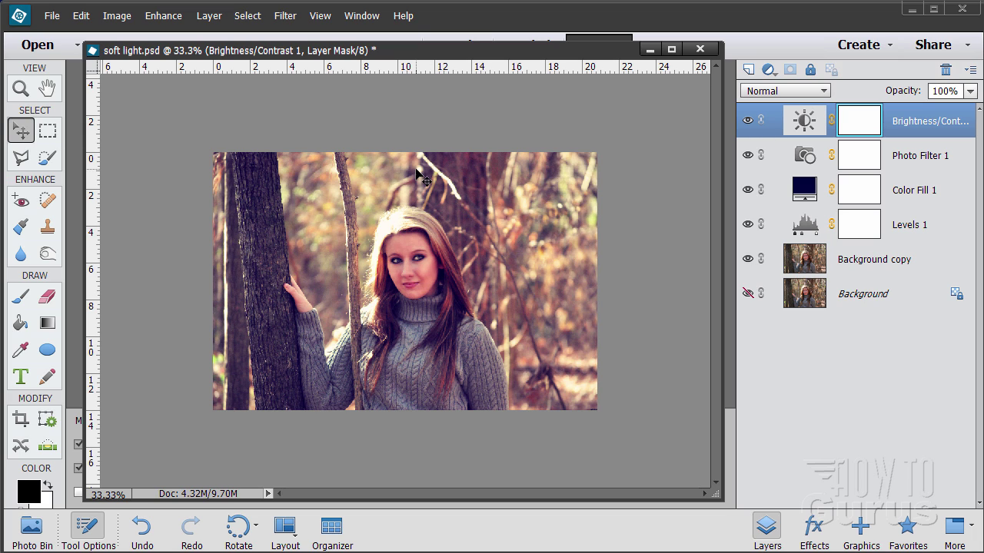
click(750, 71)
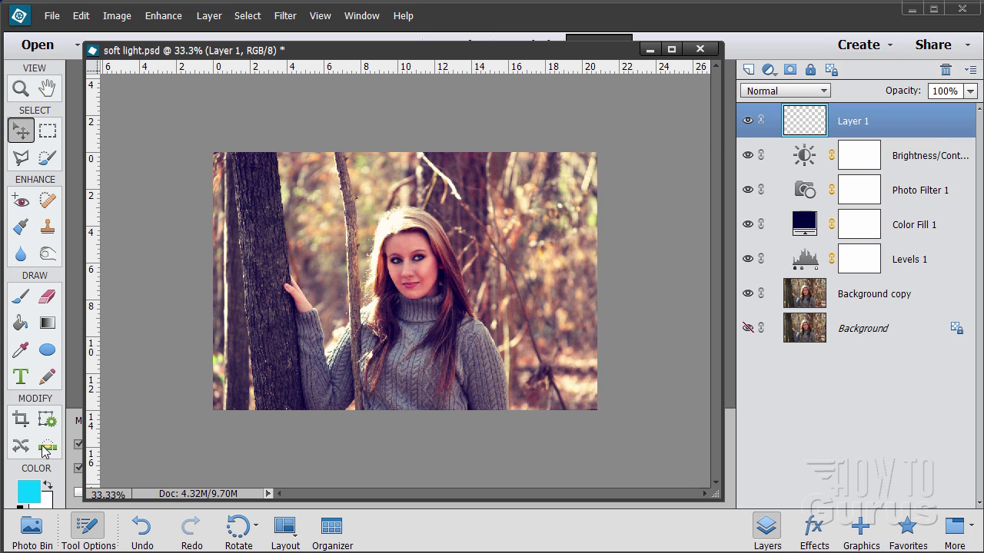
Set the foreground colour to orange f99f02
click(34, 491)
drag(778, 395, 790, 380)
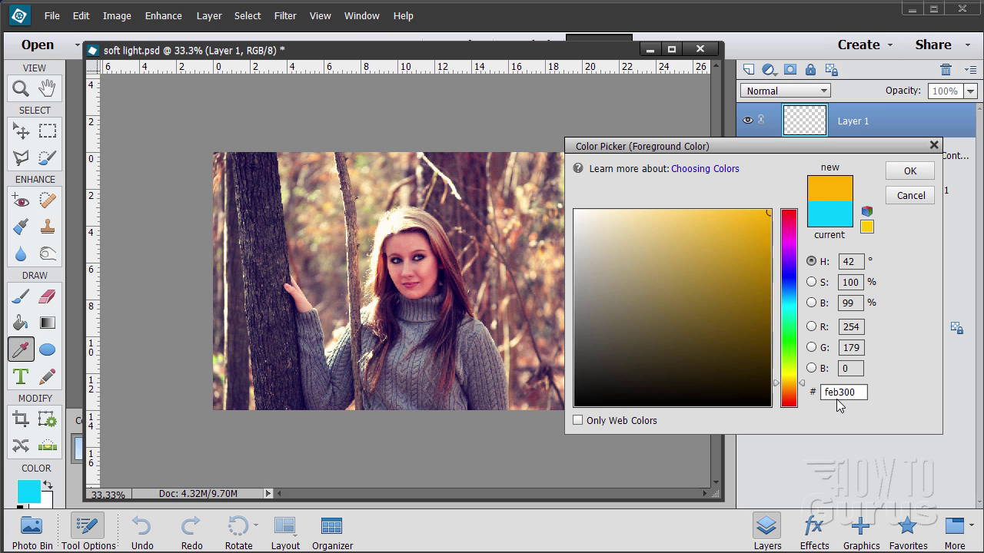
drag(856, 393, 804, 394)
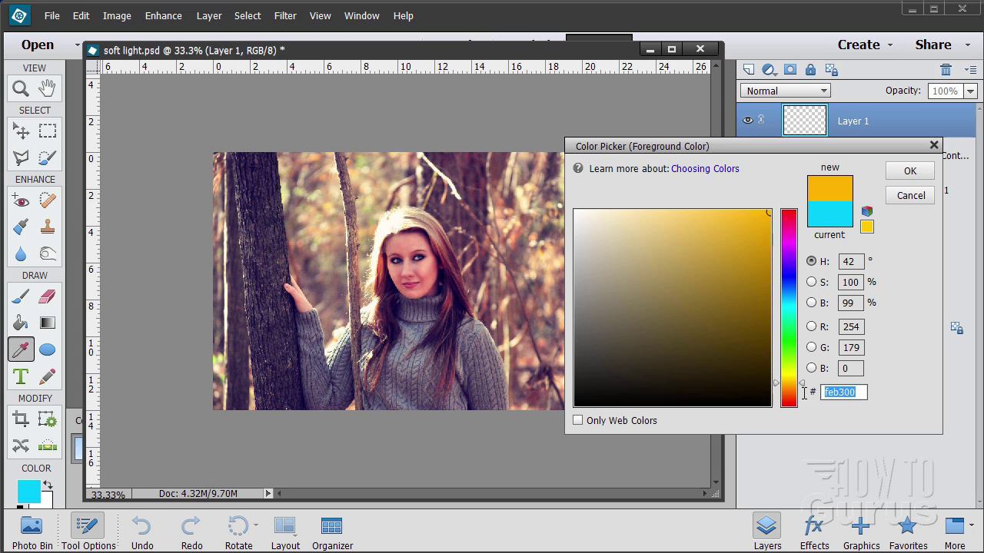
text(fea)
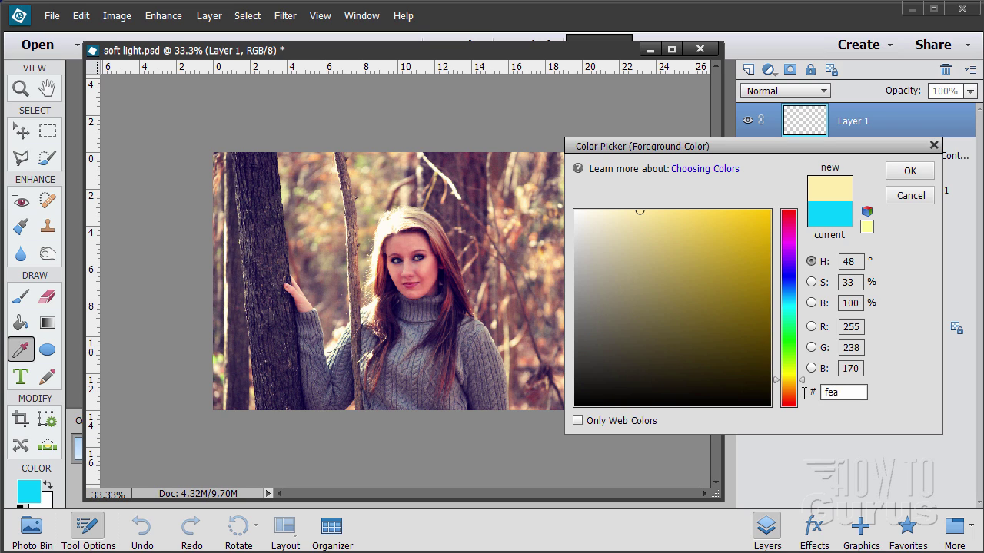
text(100)
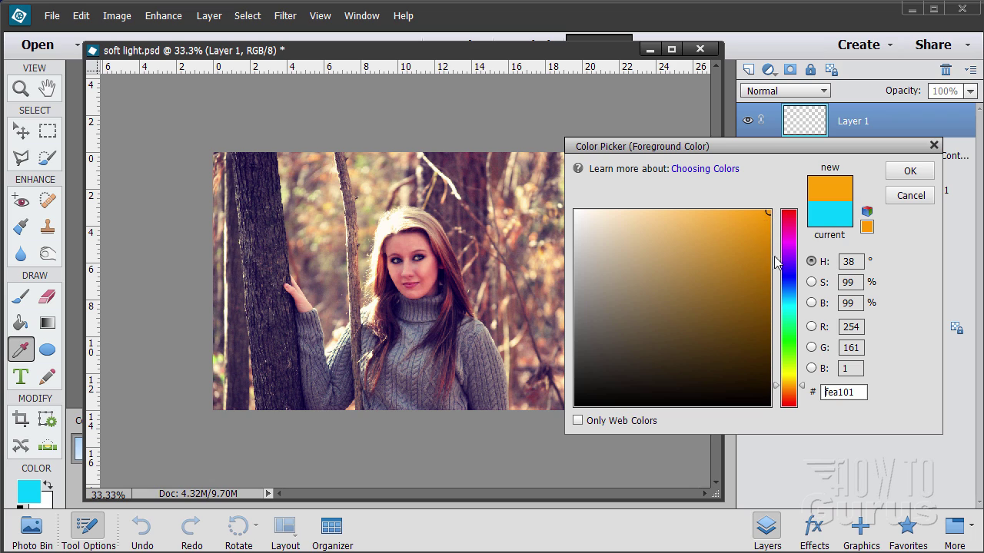
click(769, 215)
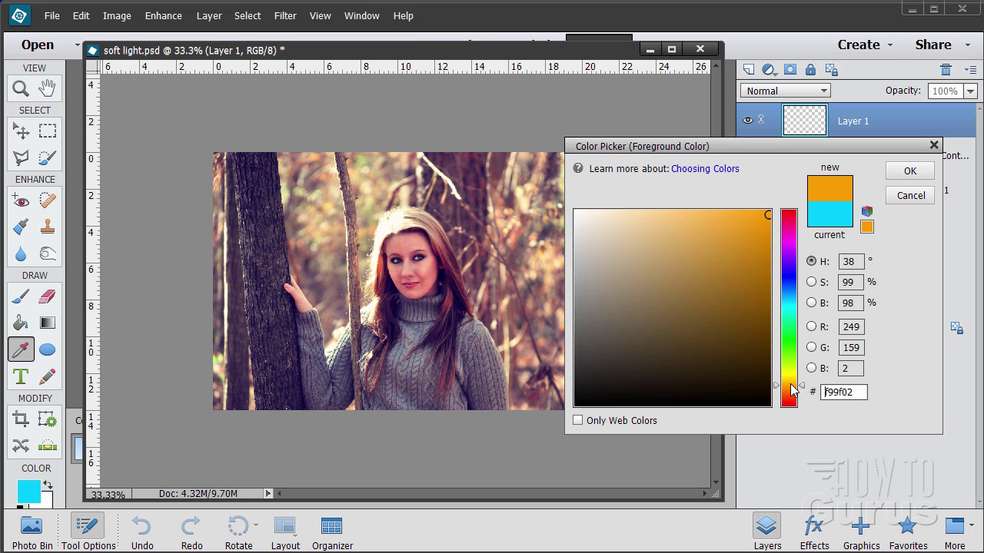
click(908, 172)
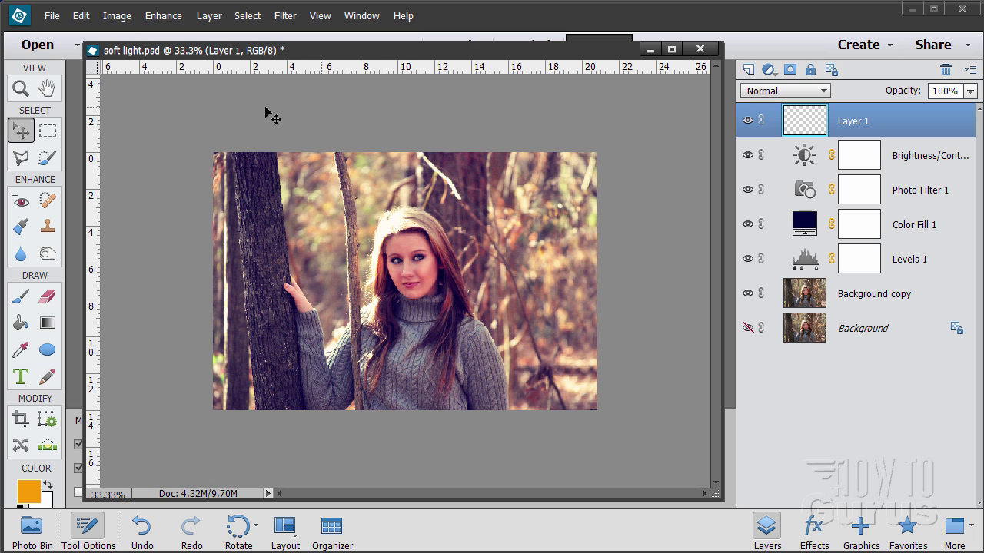
Select the Brush tool and set its size to 1301 px
click(21, 296)
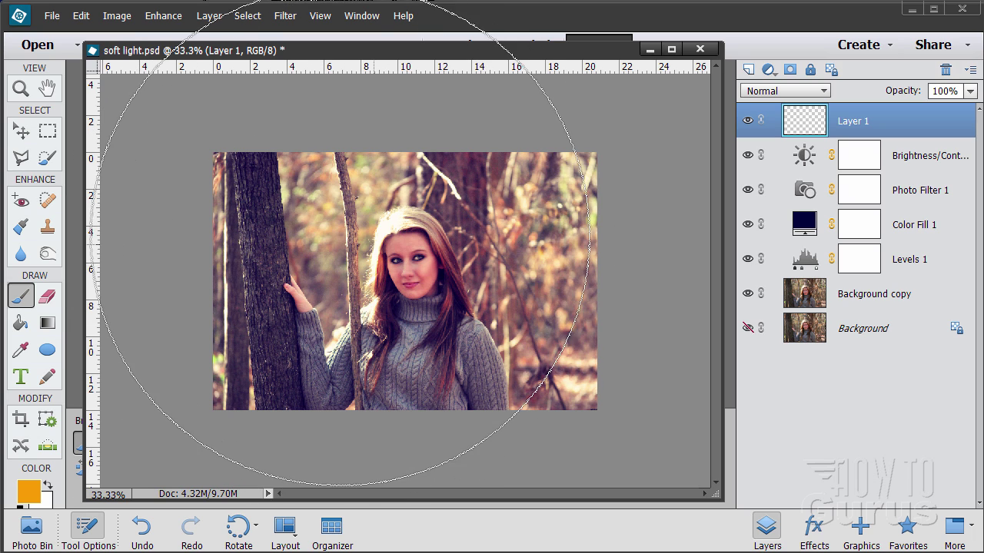
drag(428, 52, 727, 23)
drag(351, 474, 332, 475)
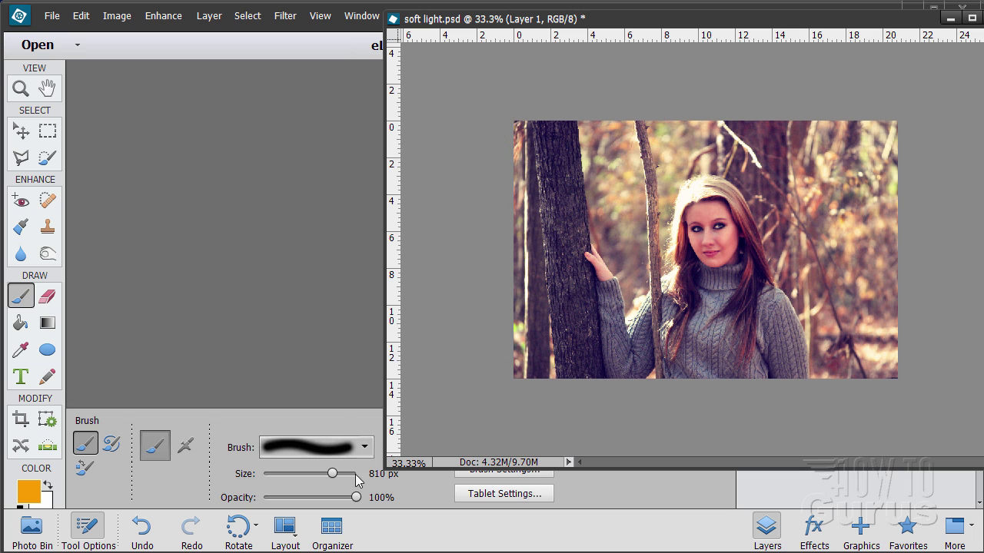
drag(336, 478, 340, 475)
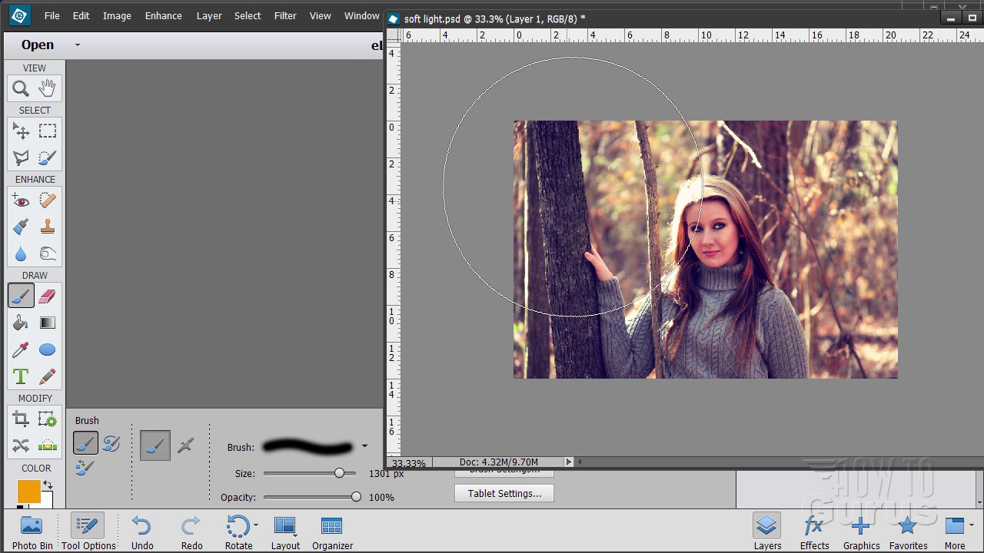
Paint orange dabs over the left tree and top-left area, then move the window aside to show the Layers panel
click(564, 183)
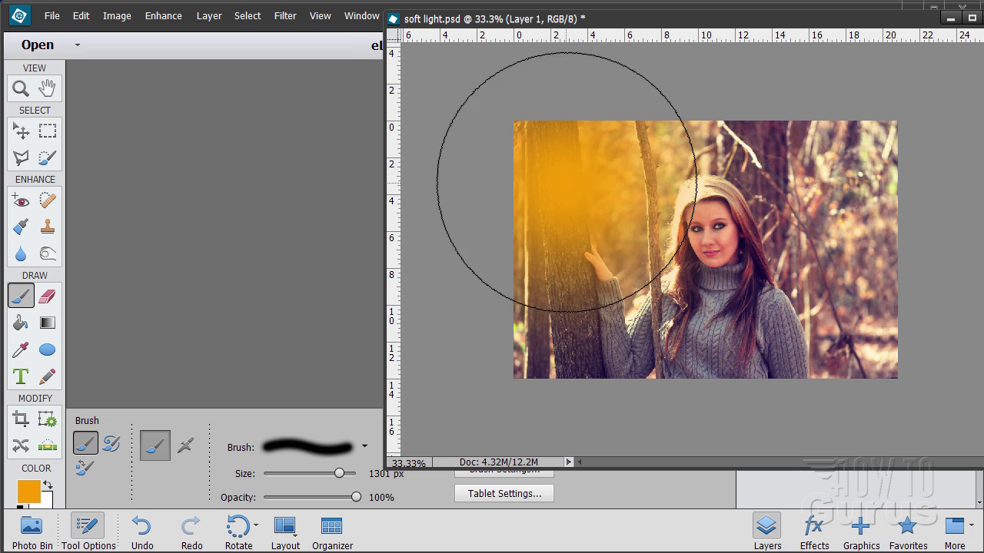
click(528, 139)
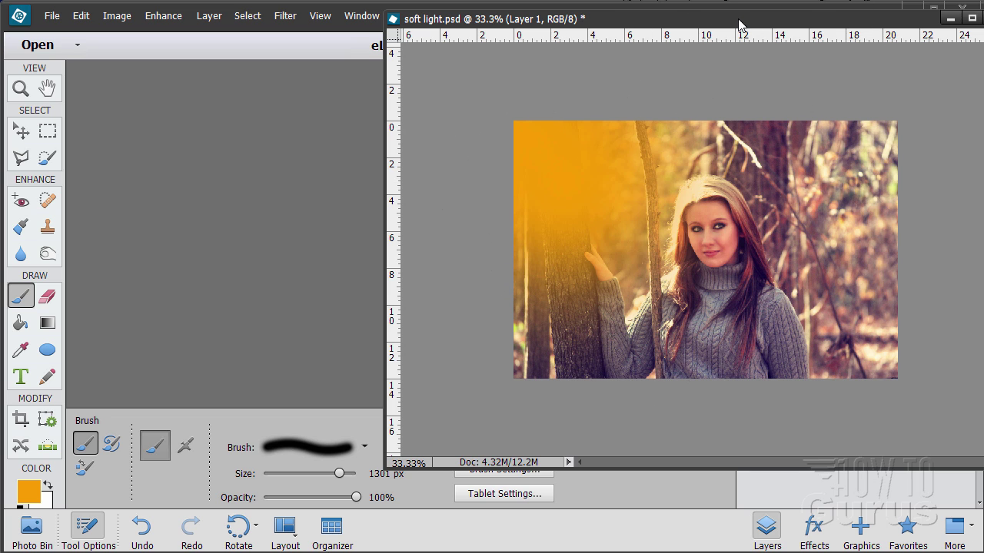
click(29, 134)
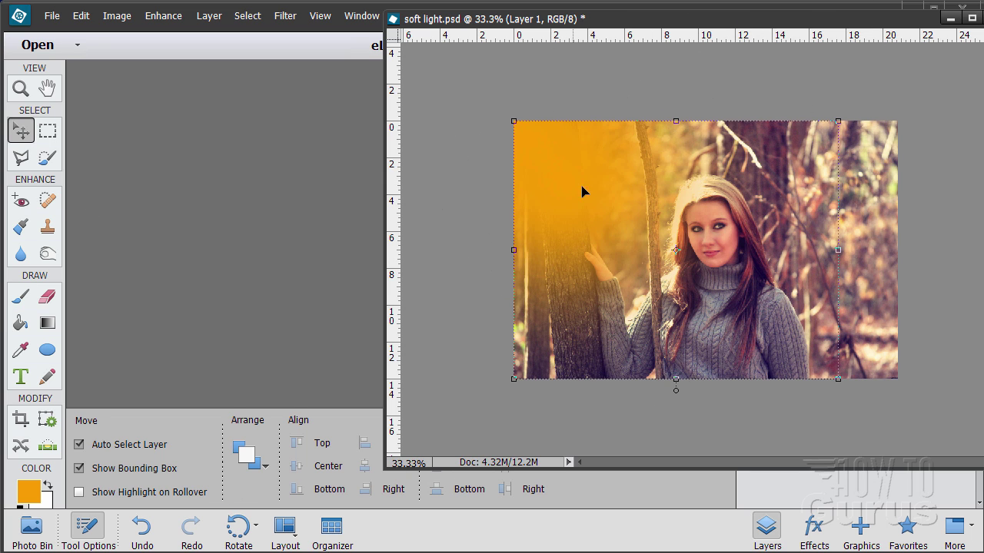
drag(708, 25, 413, 35)
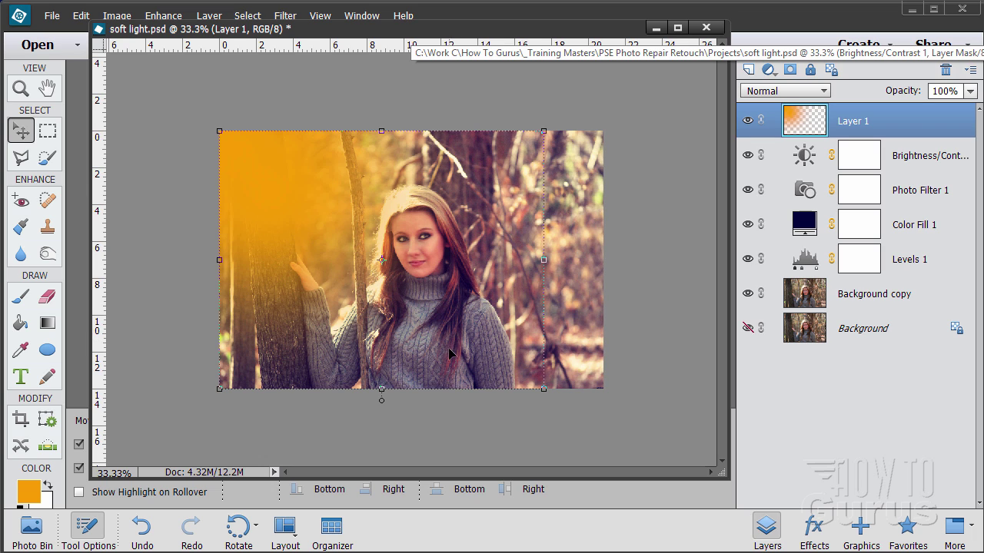
Set Layer 1 to Screen blend mode at 65% opacity
click(769, 91)
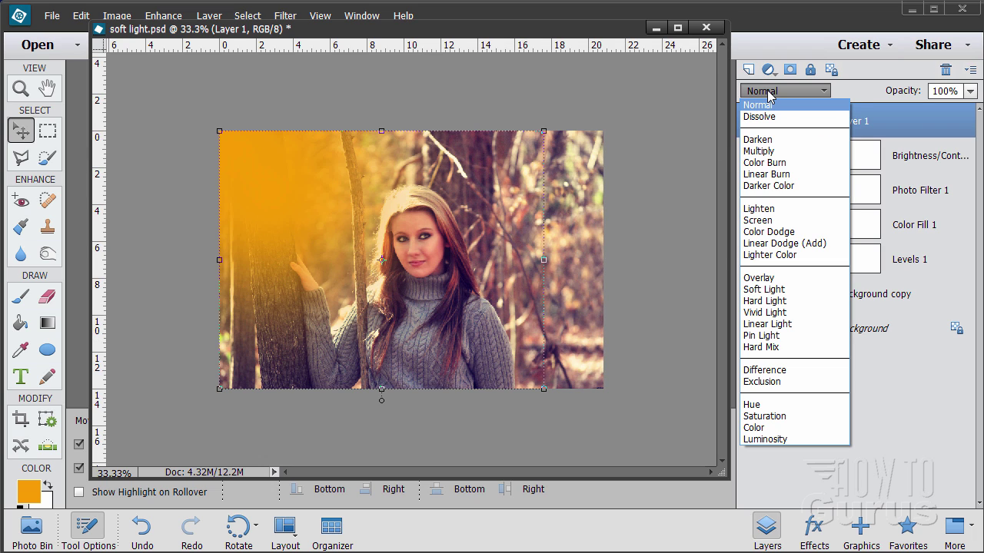
click(765, 220)
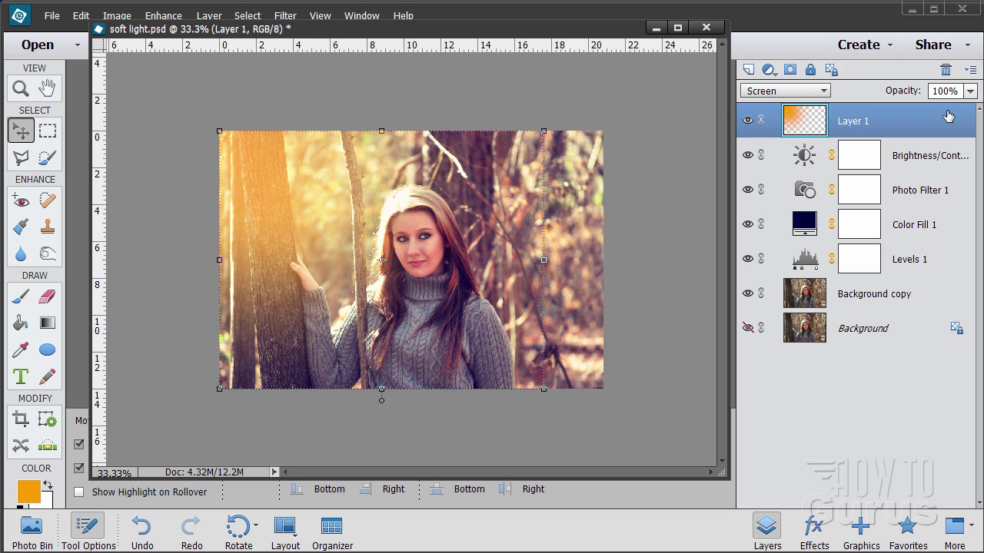
click(970, 91)
drag(972, 109, 948, 112)
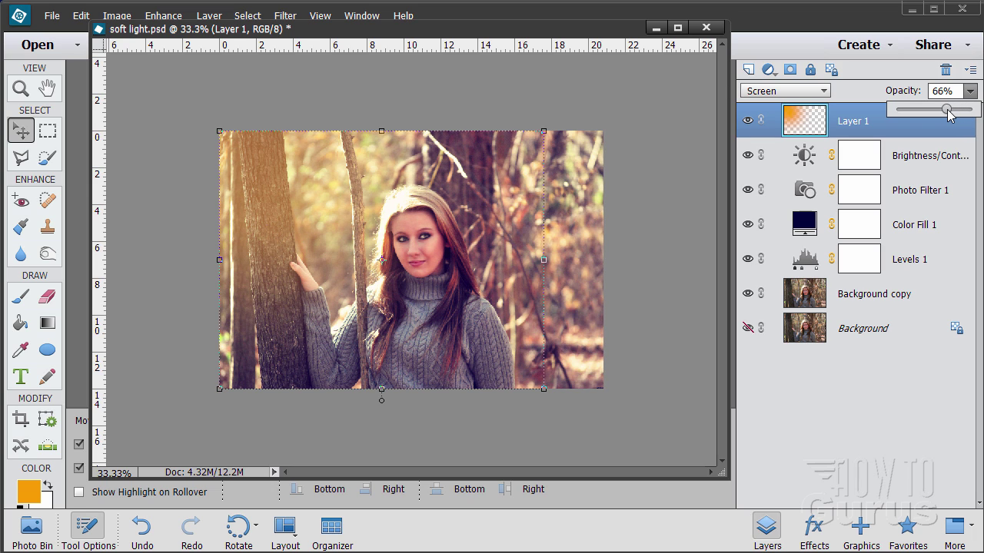
click(955, 91)
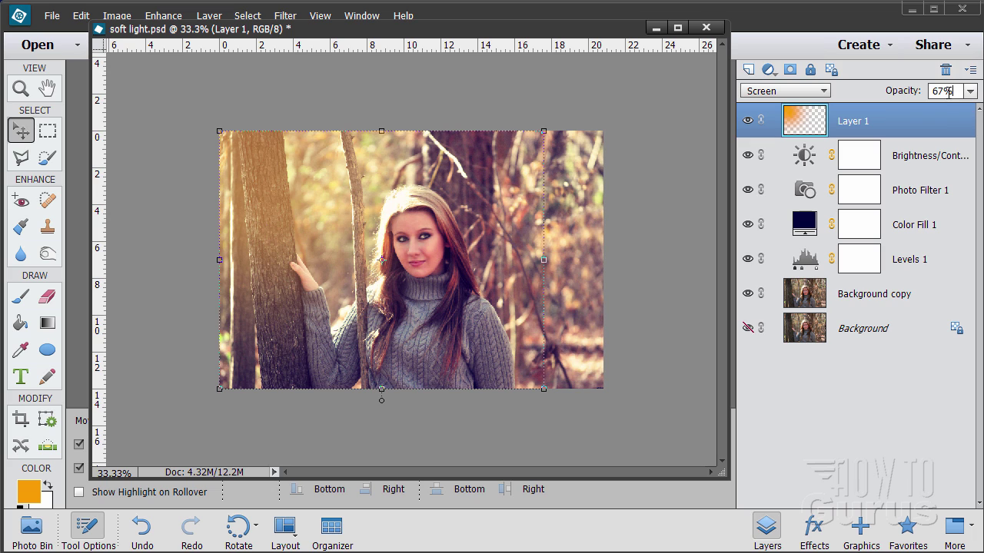
drag(953, 91, 926, 90)
text(65)
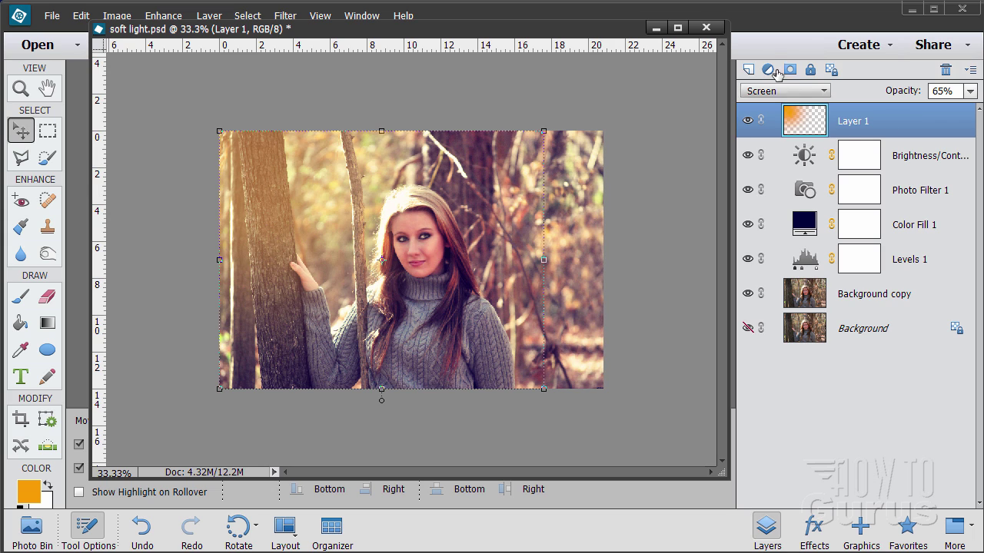
Add a new empty Layer 2 and set the foreground colour to cyan 00cbfe
click(749, 70)
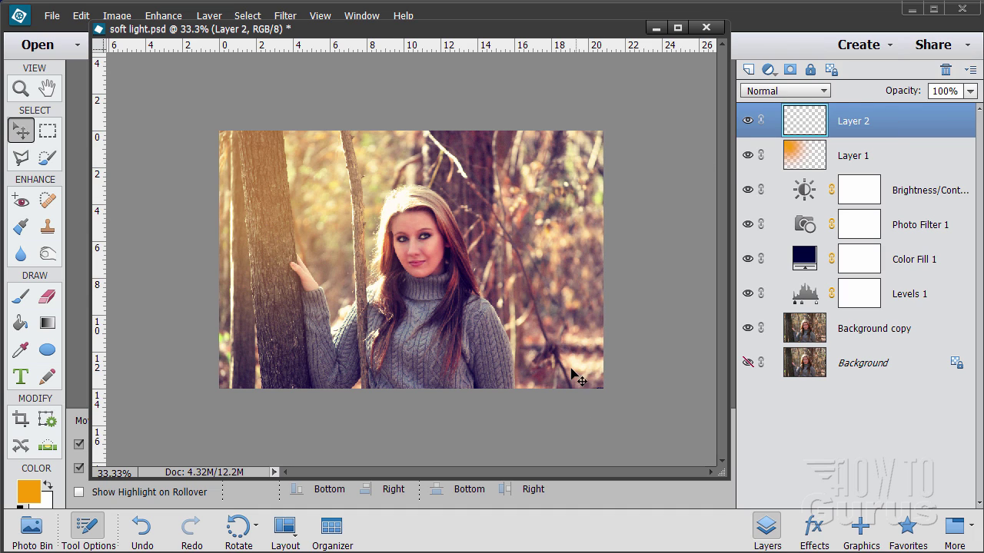
click(30, 493)
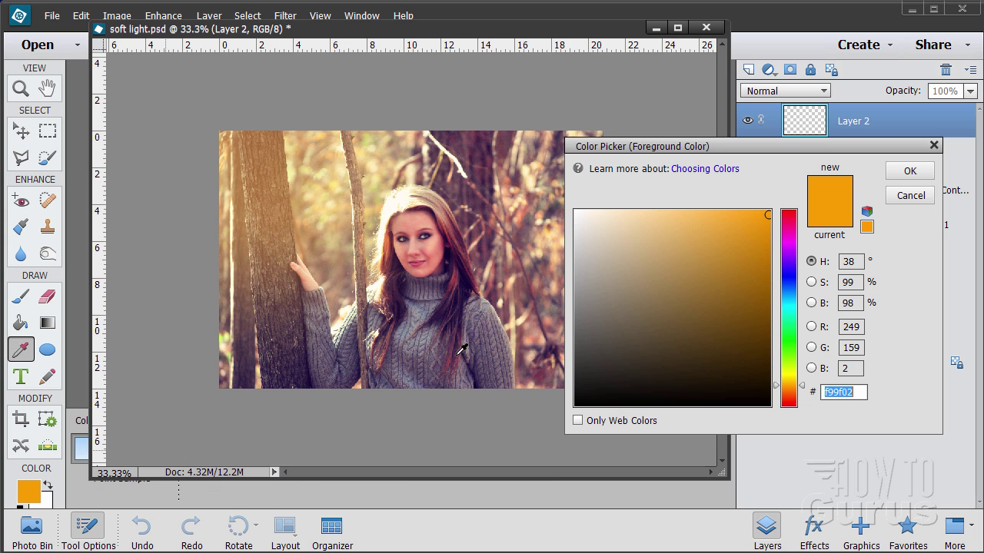
drag(803, 389, 799, 305)
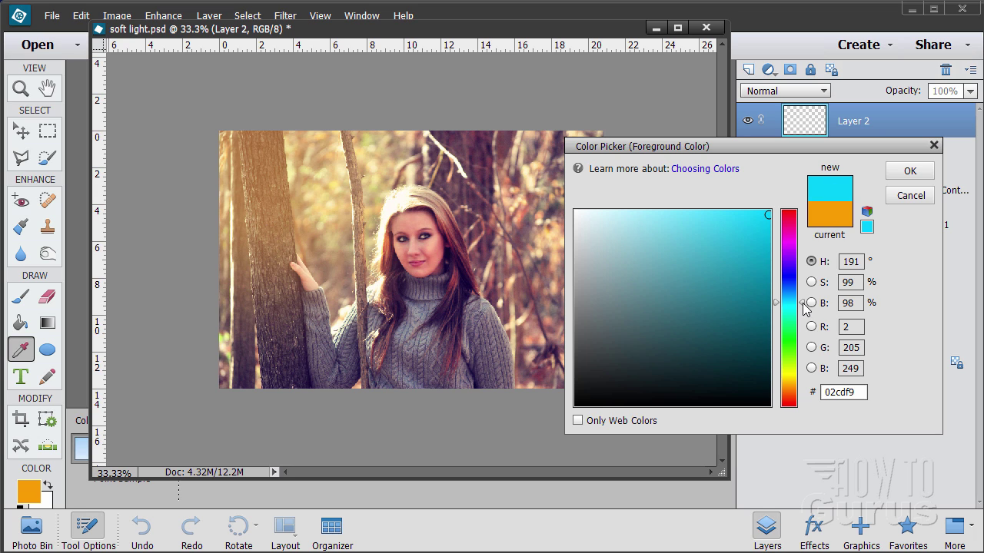
drag(803, 303, 821, 292)
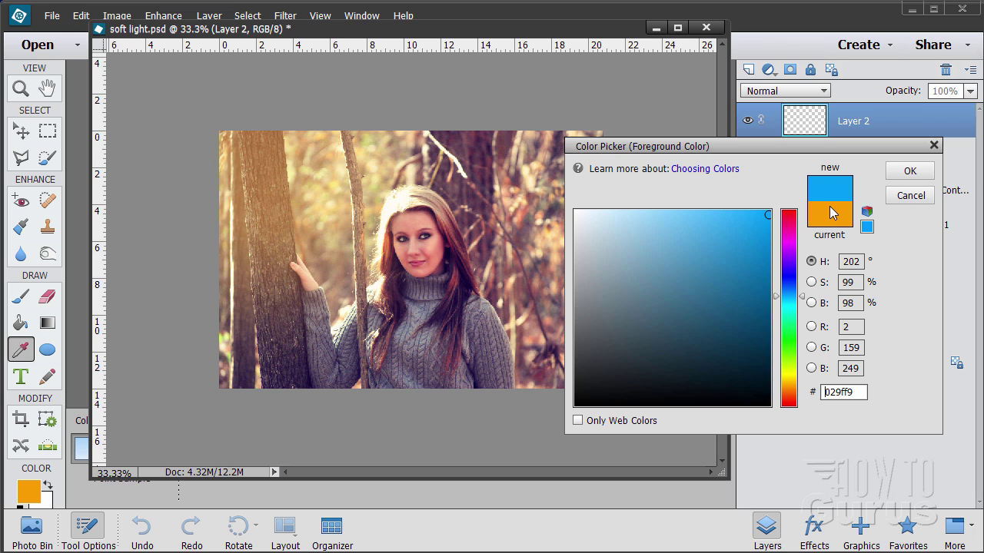
drag(861, 392, 806, 395)
text(00)
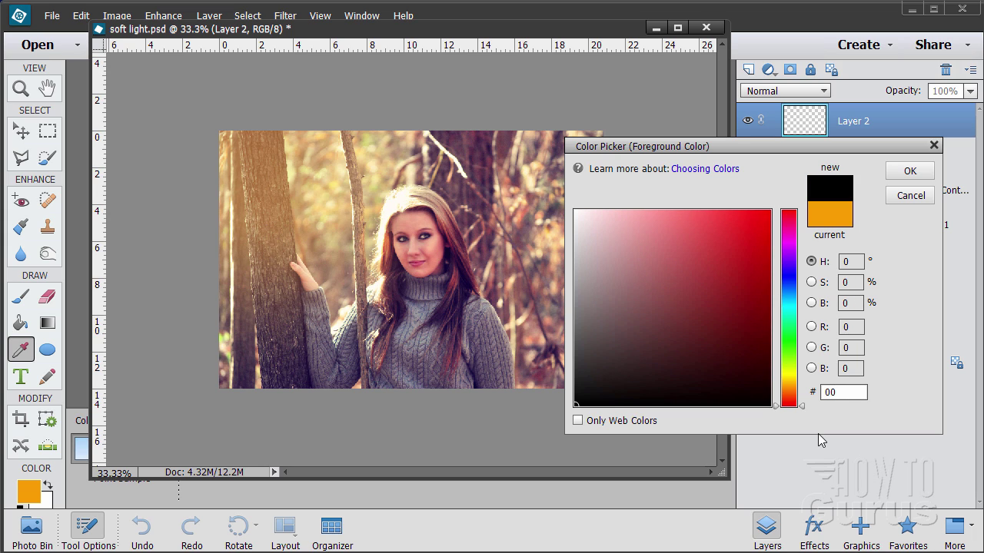
text(cb)
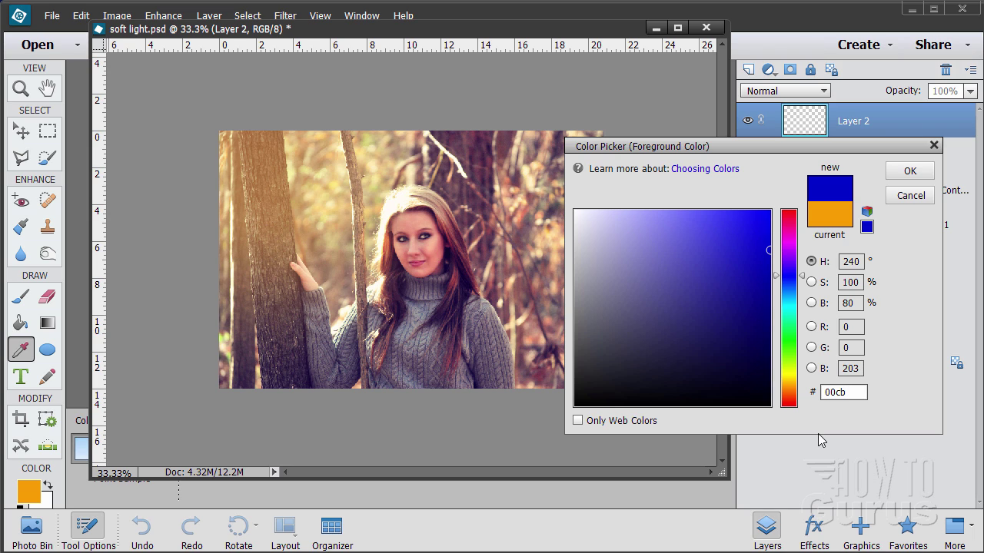
text(fe)
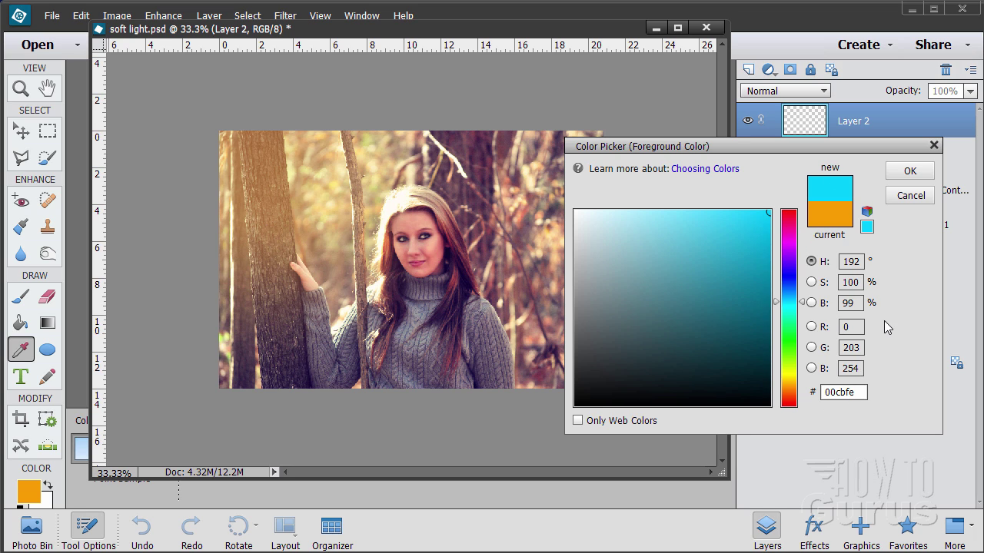
click(915, 171)
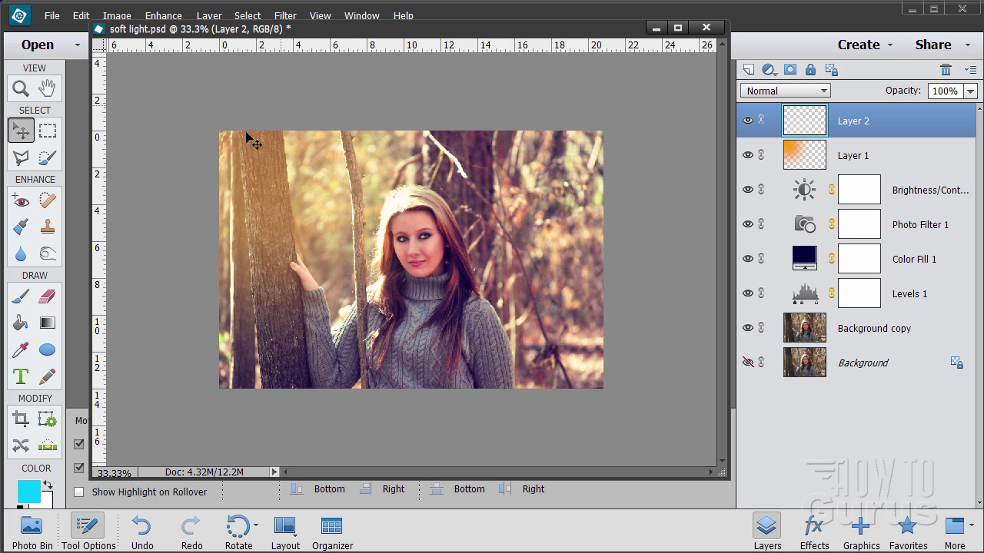
Brush a large soft cyan stroke across the photo's lower-right side on Layer 2
click(21, 296)
mouse_move(588, 379)
mouse_down()
mouse_move(606, 361)
mouse_move(608, 305)
mouse_move(611, 339)
mouse_move(570, 410)
mouse_move(630, 389)
mouse_up()
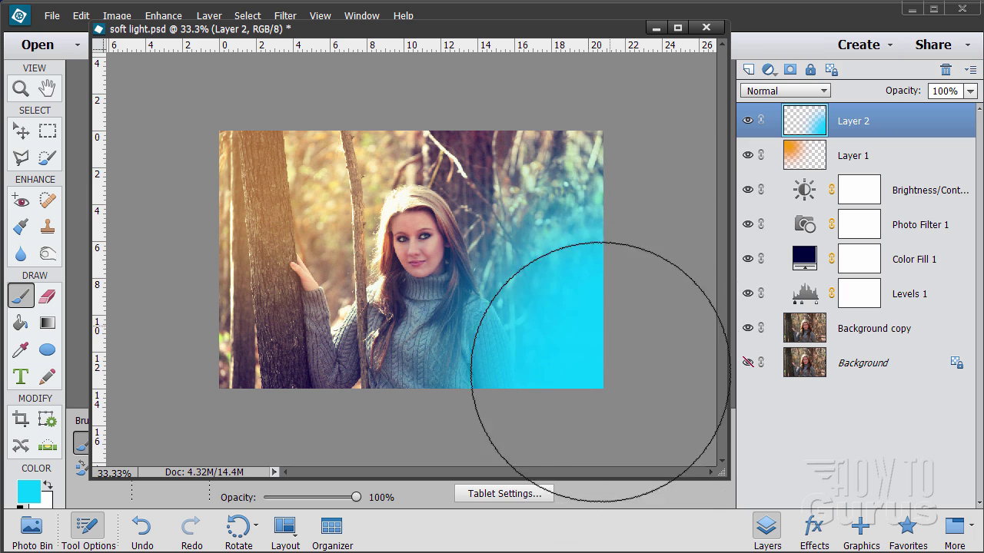
click(21, 132)
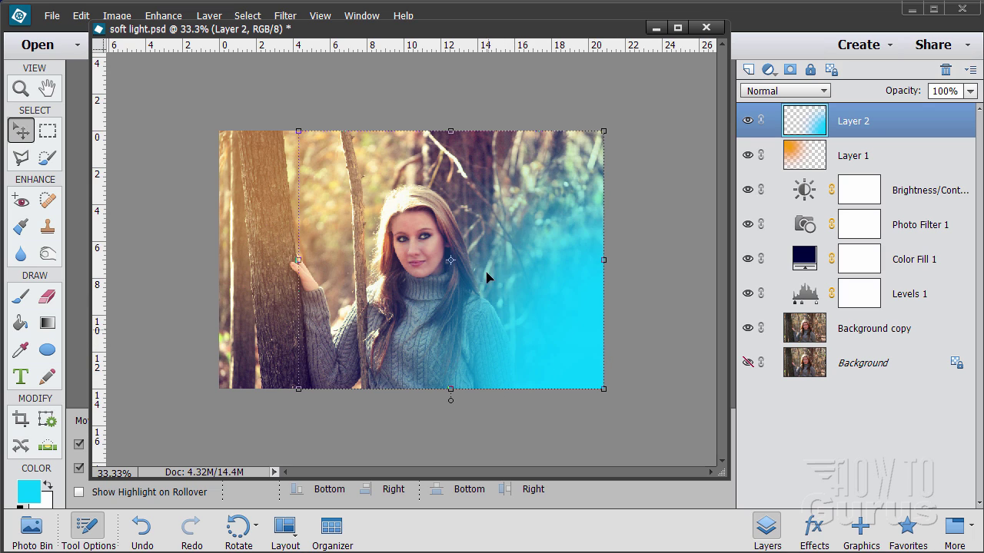
Switch Layer 2 to Darken blend mode and lower its opacity to 26%
click(782, 92)
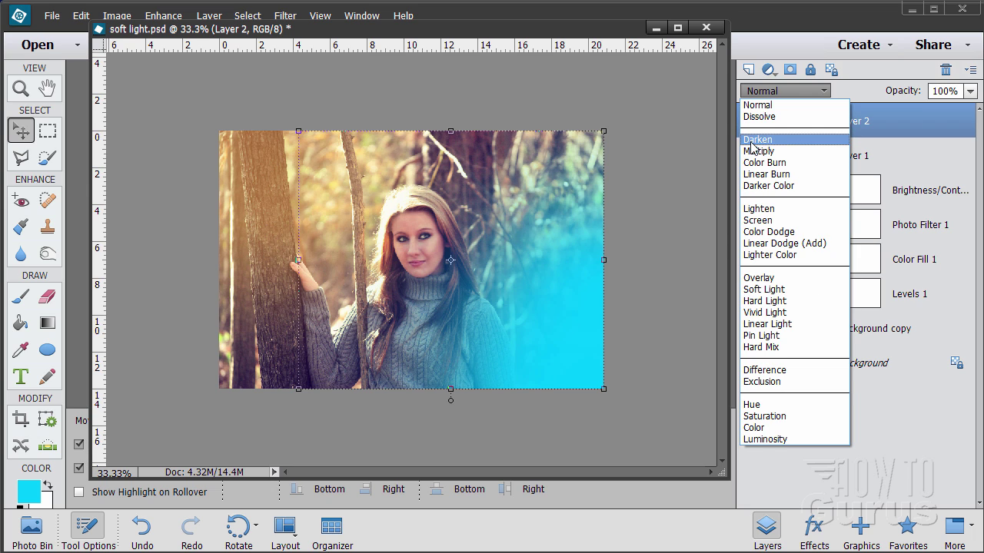
click(776, 142)
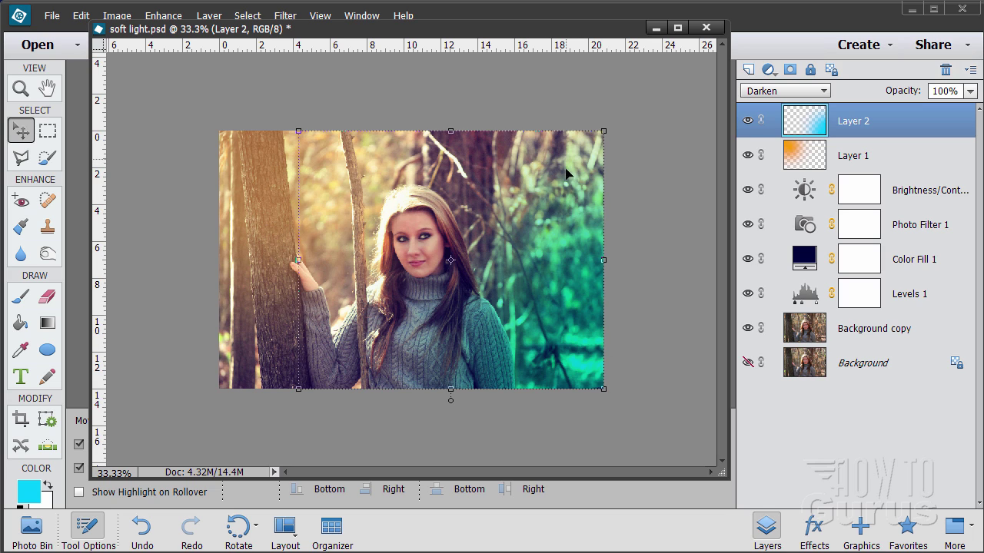
click(970, 91)
drag(970, 112, 917, 110)
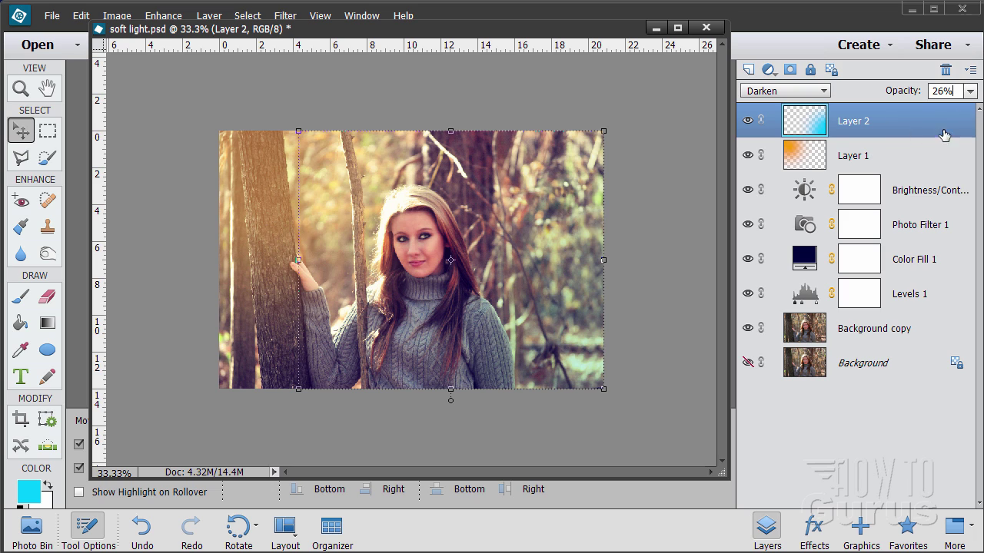
click(748, 123)
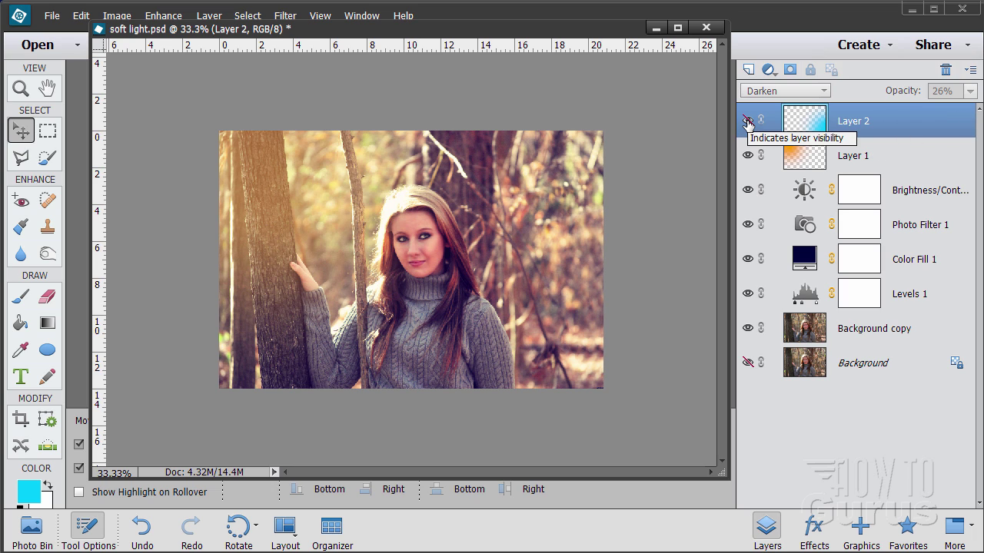
click(748, 123)
click(748, 123)
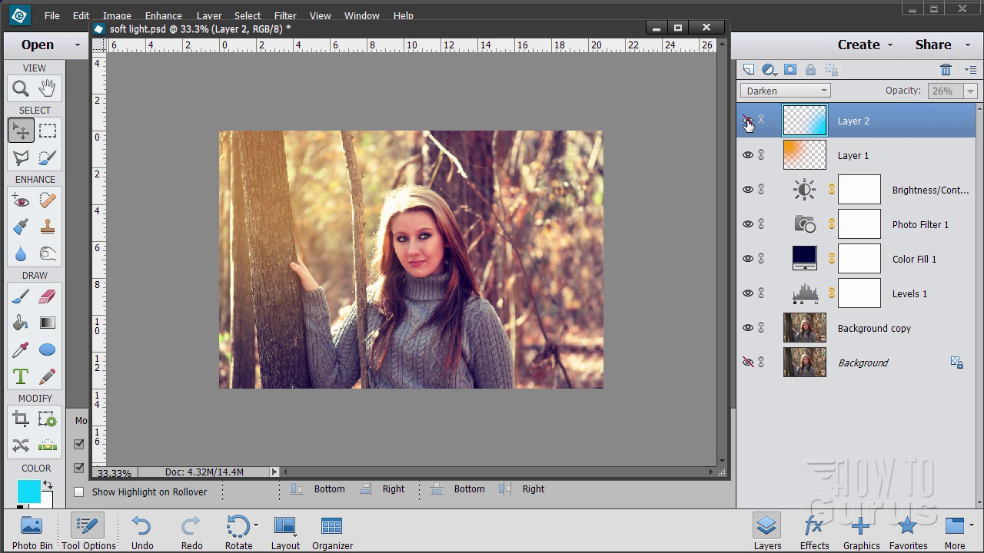
click(748, 123)
click(747, 123)
click(748, 123)
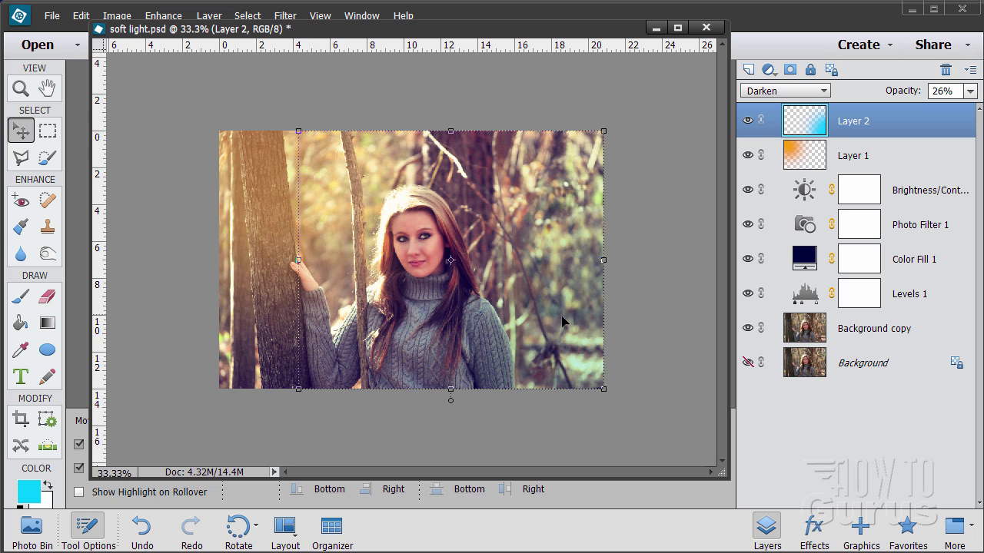
key(alt+shift+bracketleft)
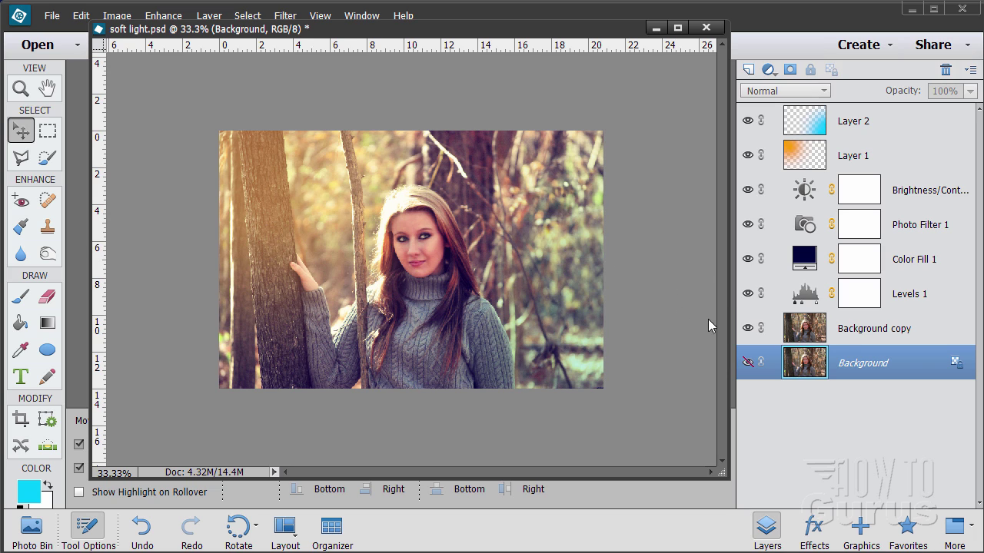
With Layer 2 selected, stamp all visible layers into a new Layer 3 using Ctrl+Alt+Shift+E
click(885, 127)
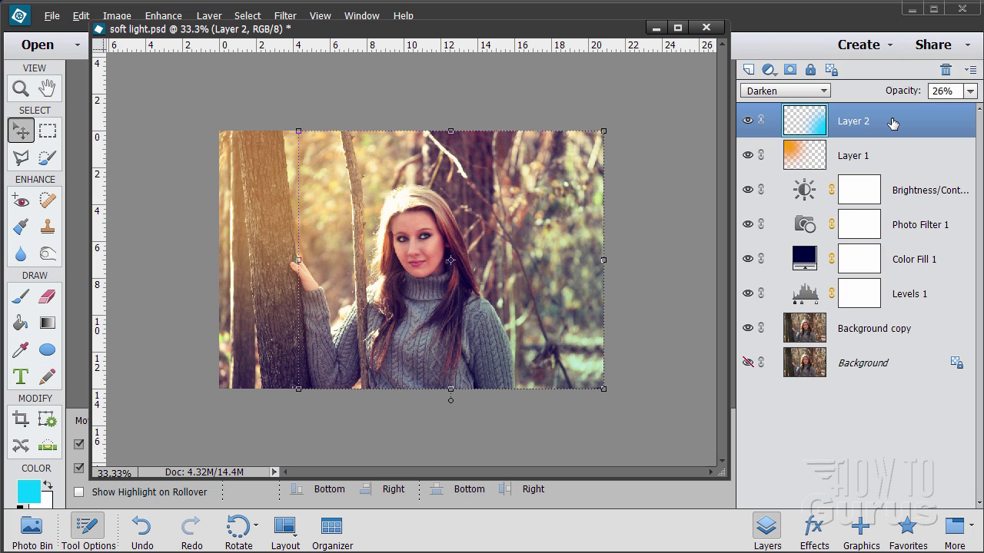
key(ctrl+alt+shift+e)
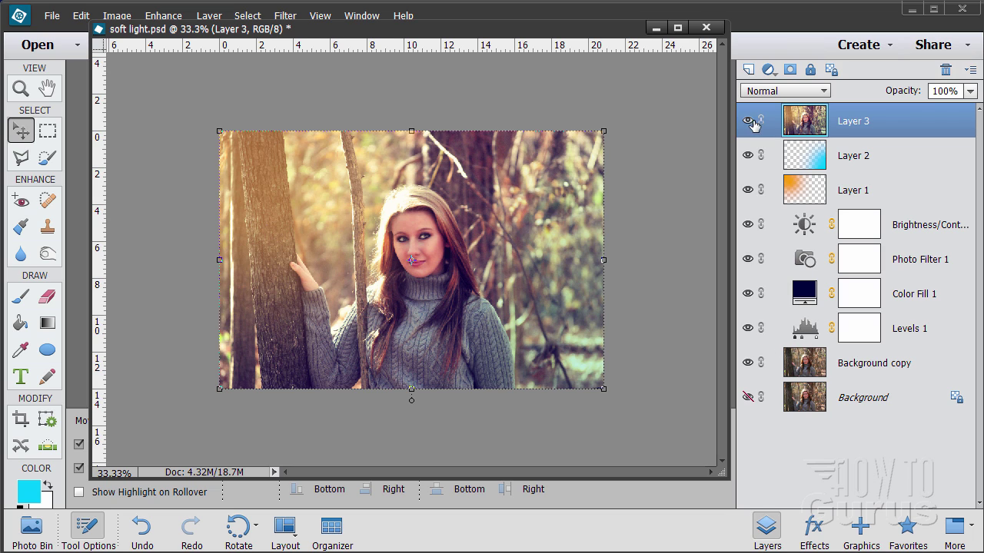
Hide Layer 2, Layer 1, Brightness/Contrast, Photo Filter 1, Color Fill 1 and Levels 1
click(748, 156)
click(748, 190)
click(747, 225)
click(748, 259)
click(748, 294)
click(748, 328)
Select the Background layer and toggle Layer 3's visibility repeatedly to compare, leaving it shown
click(748, 121)
click(748, 122)
click(918, 401)
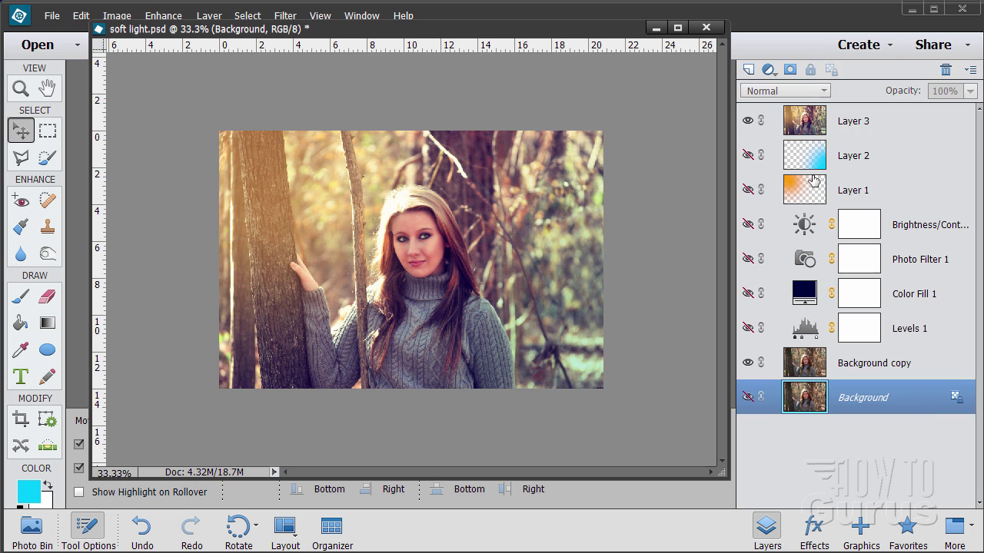
click(749, 122)
click(749, 121)
click(749, 121)
click(749, 122)
click(750, 121)
click(750, 121)
click(749, 121)
click(749, 122)
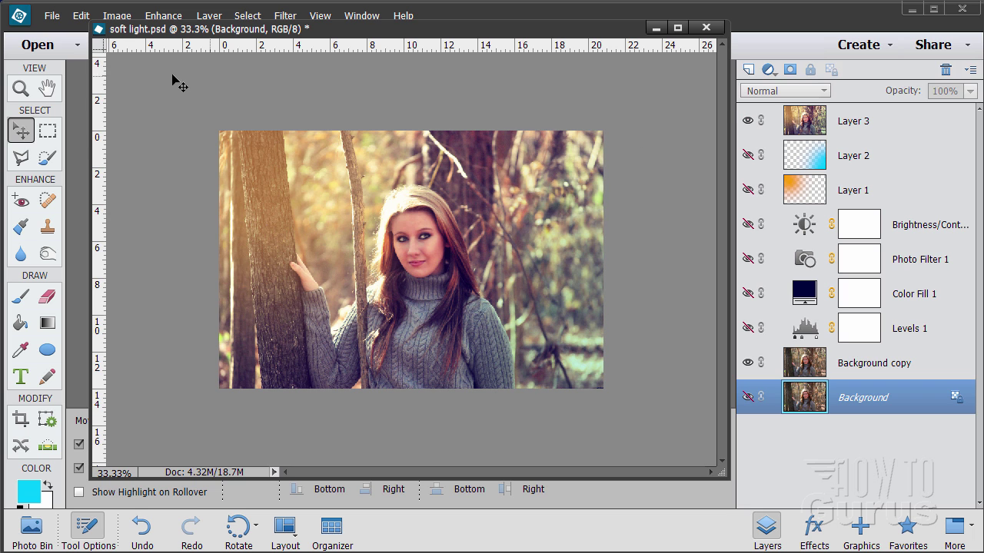